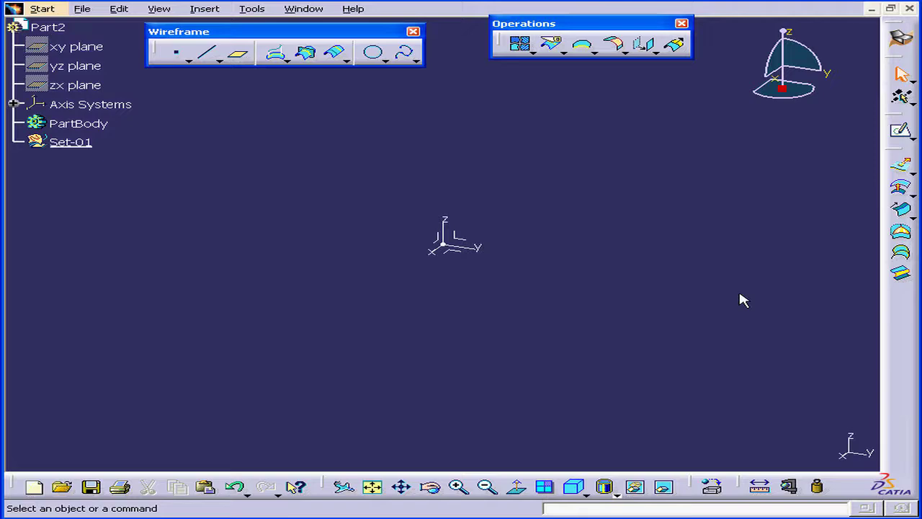
Step: Start the Sketch command in the empty Part2
left_click(900, 131)
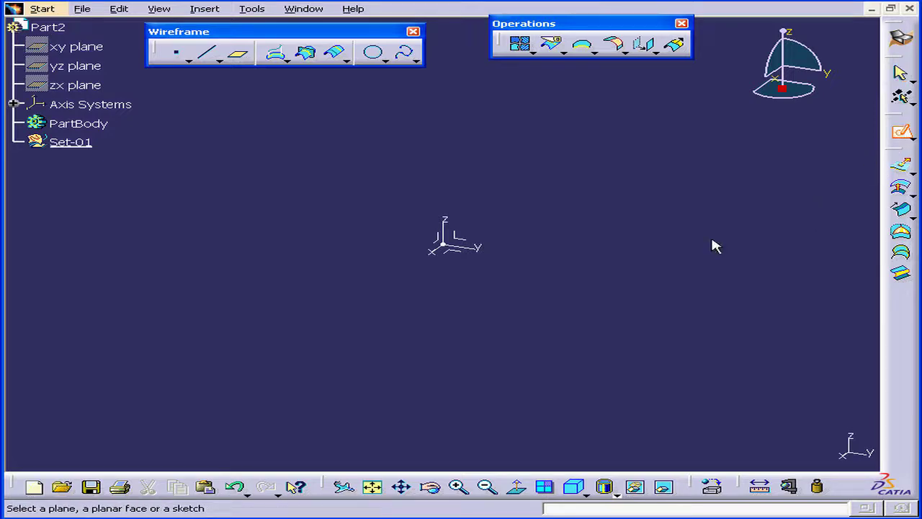
Step: Open a sketch on the yz plane and draw a horizontal line through the origin
left_click(470, 243)
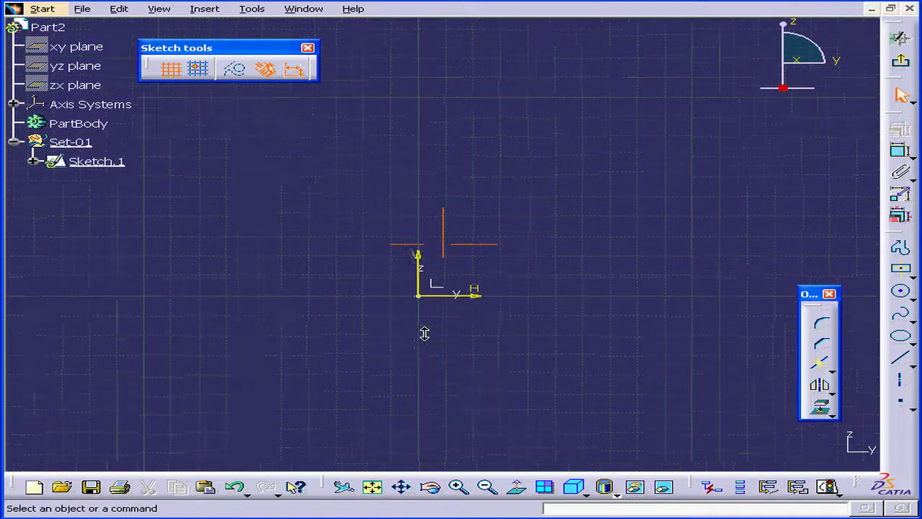
left_click(904, 360)
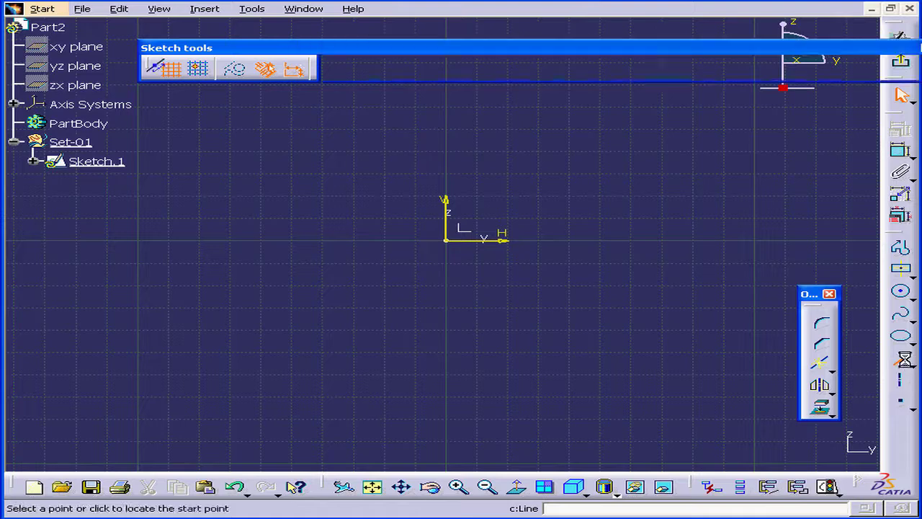
left_click(200, 240)
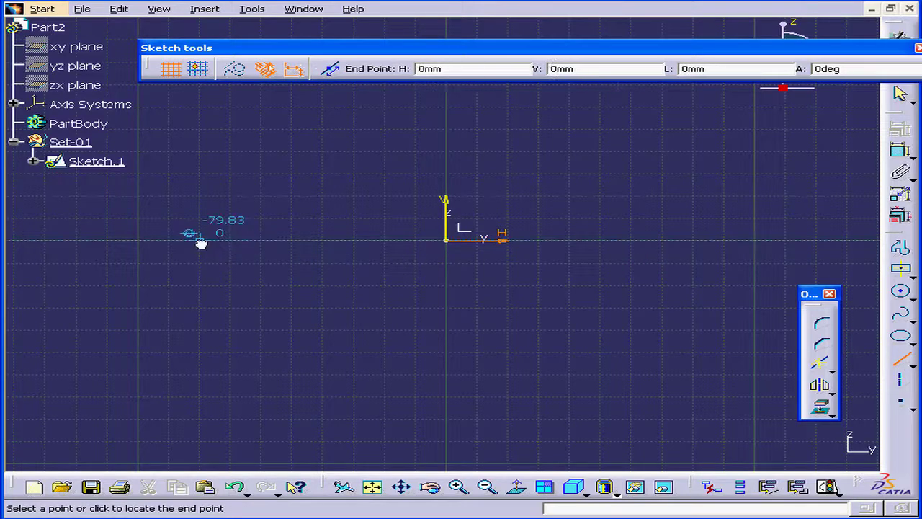
left_click(666, 242)
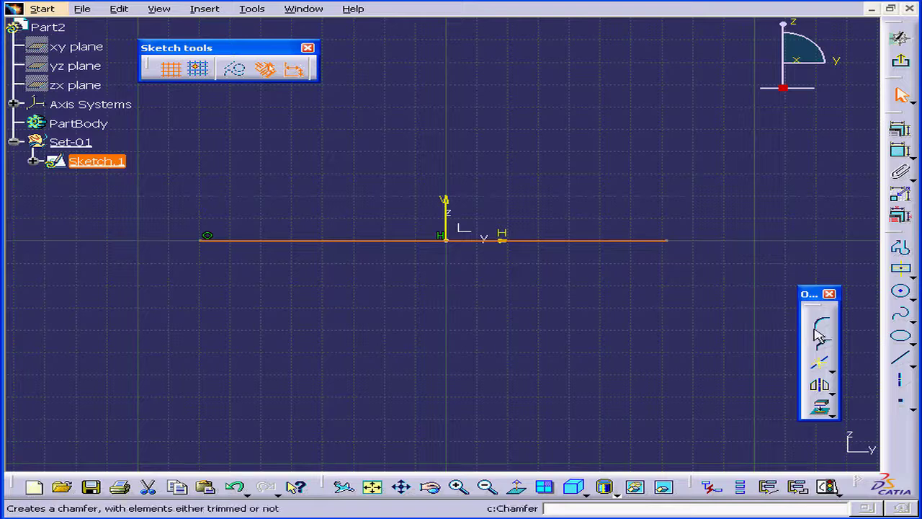
Step: Draw a second line from the origin rising up and to the left
left_click(901, 358)
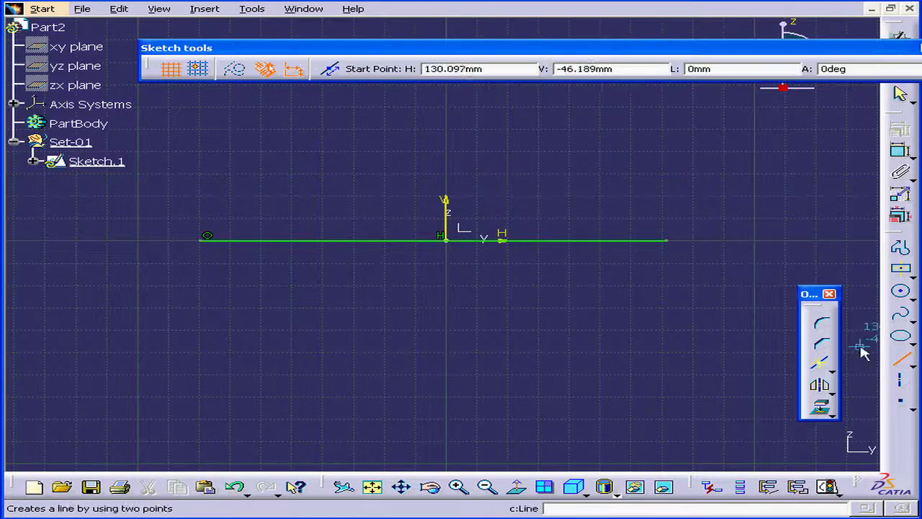
left_click(448, 242)
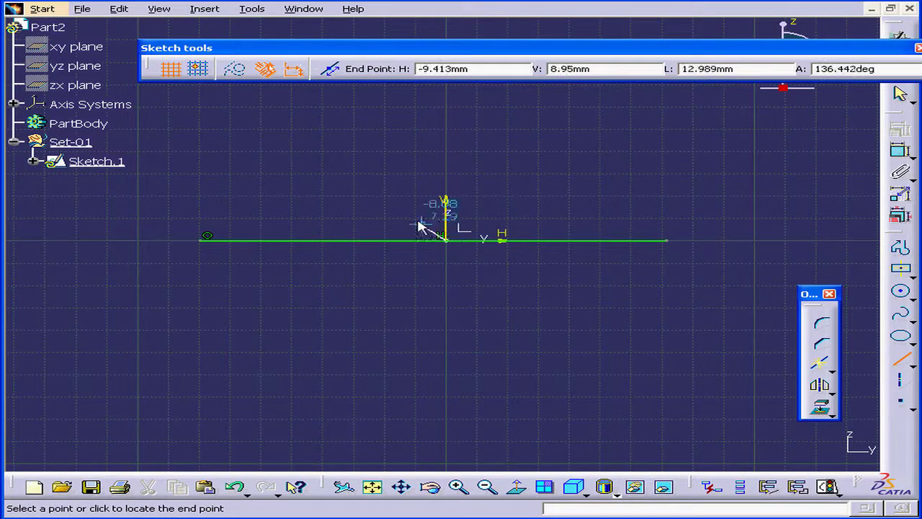
left_click(290, 141)
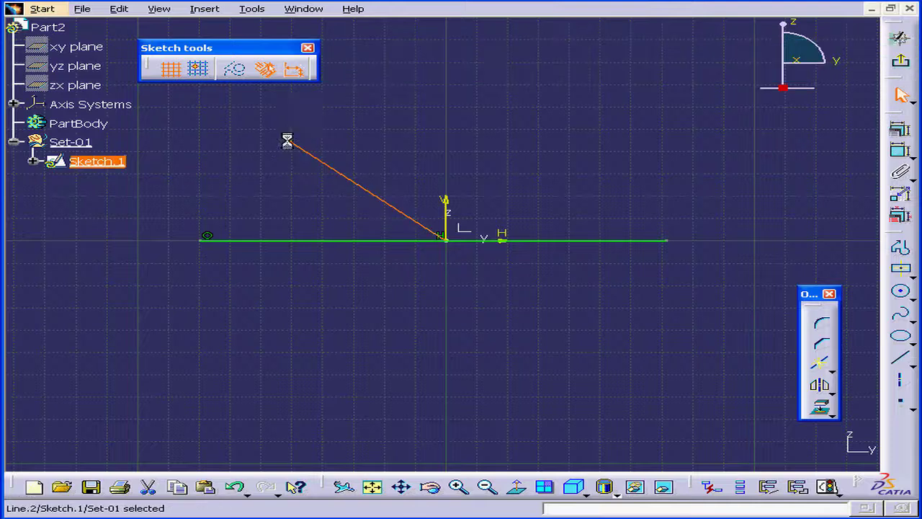
left_click(629, 161)
Step: Constrain the slanted line's length to 65 mm
left_click(900, 150)
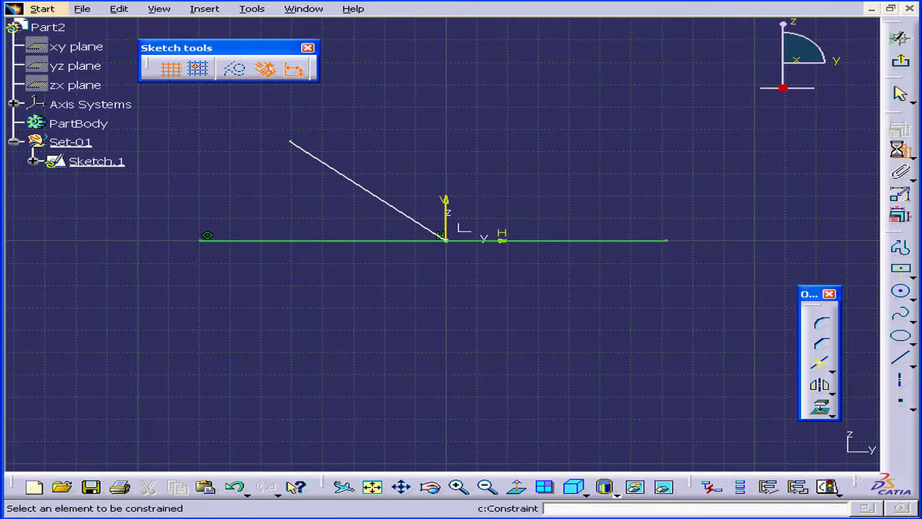
left_click(418, 220)
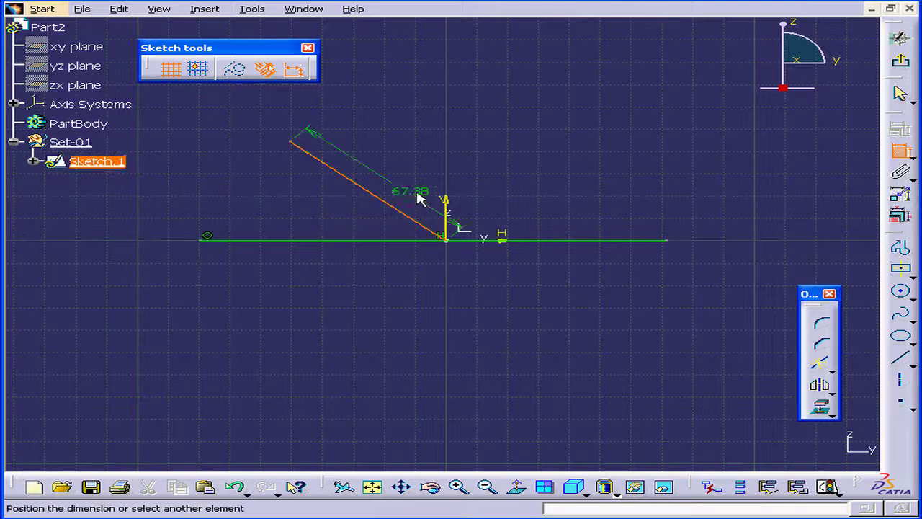
left_click(473, 149)
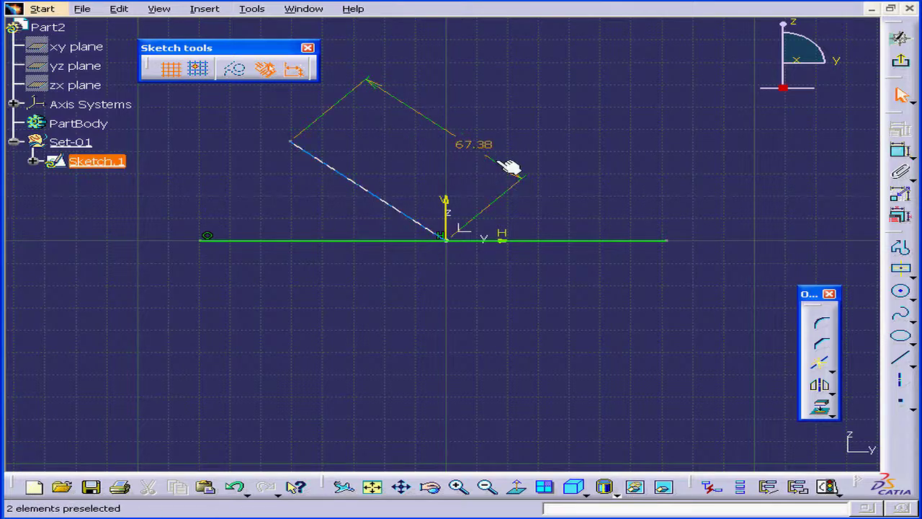
double_click(479, 150)
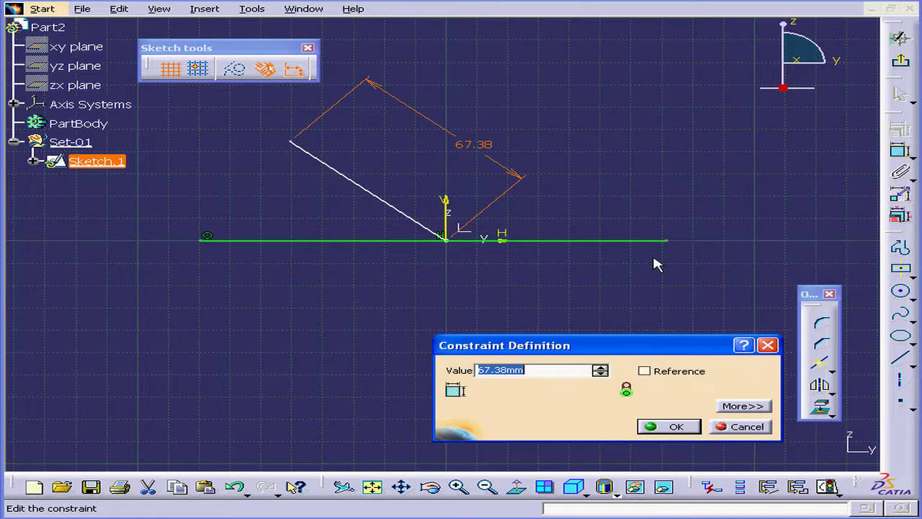
type("65")
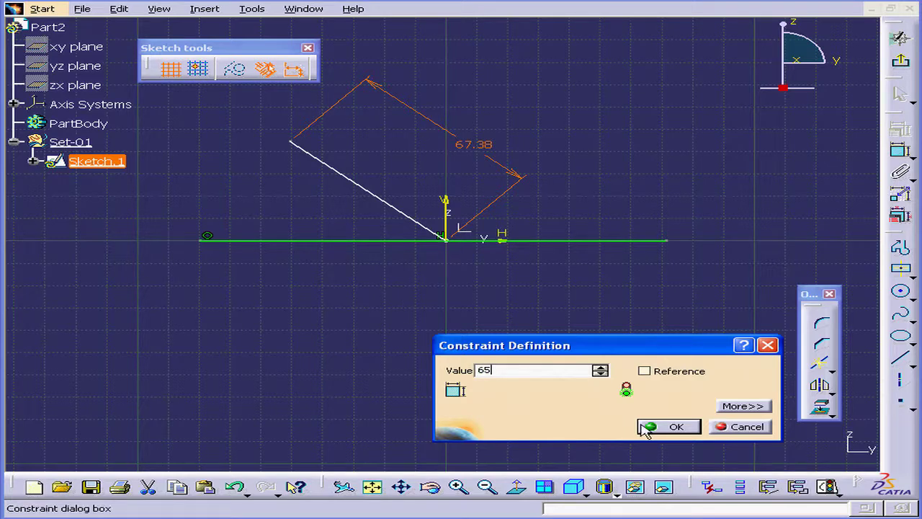
left_click(652, 428)
Step: Add a 40° angle constraint between the horizontal and slanted lines
left_click(901, 150)
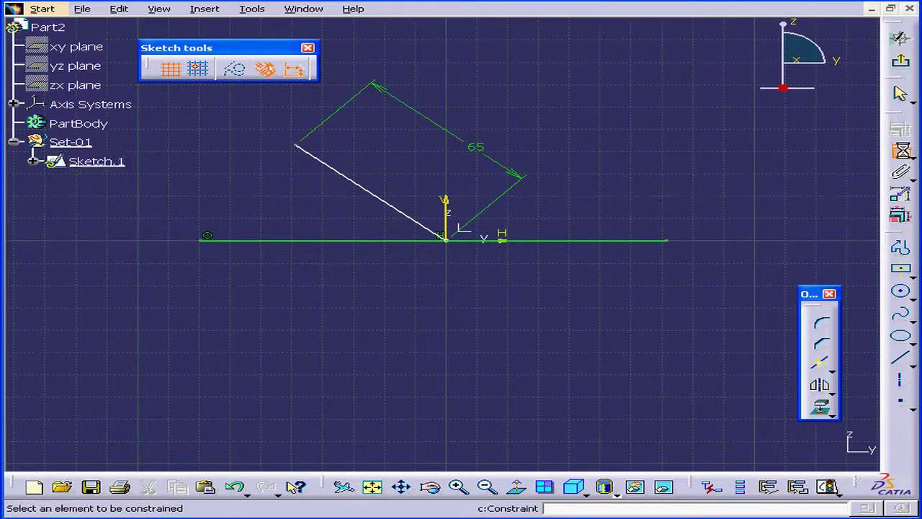
left_click(405, 241)
left_click(403, 215)
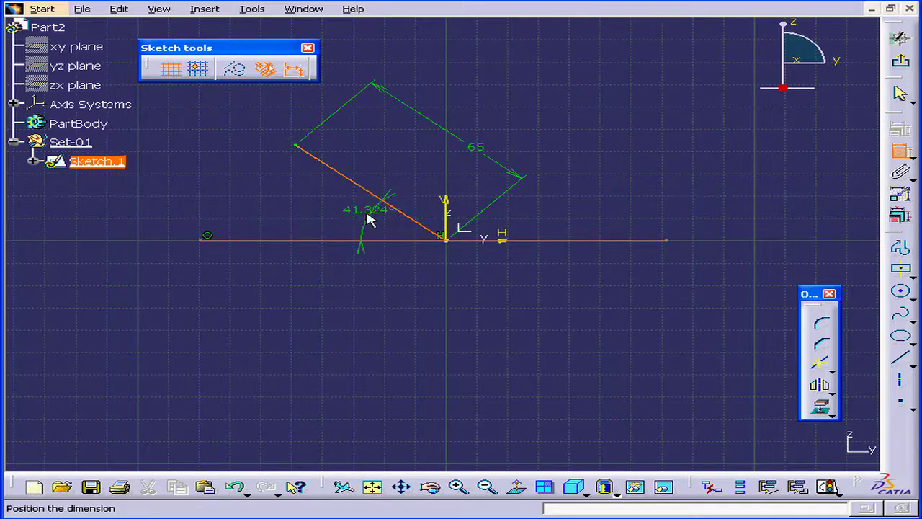
left_click(349, 209)
double_click(348, 209)
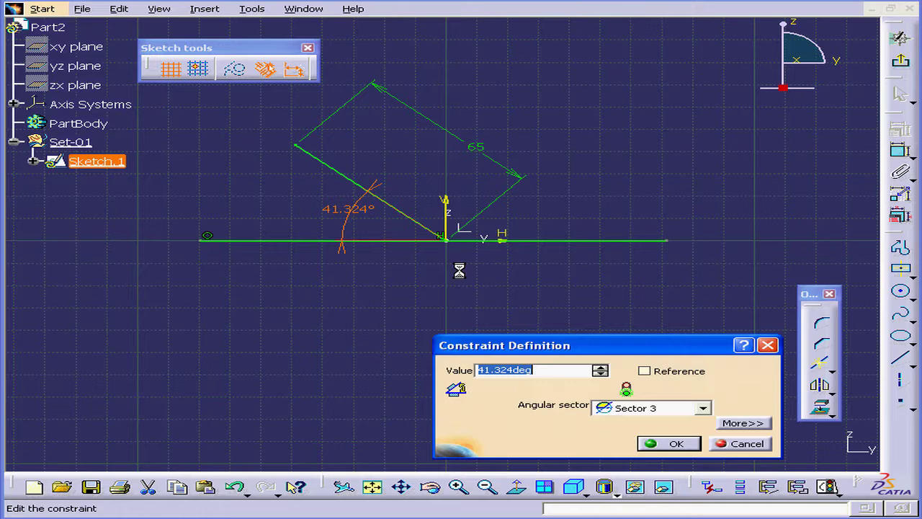
type("40")
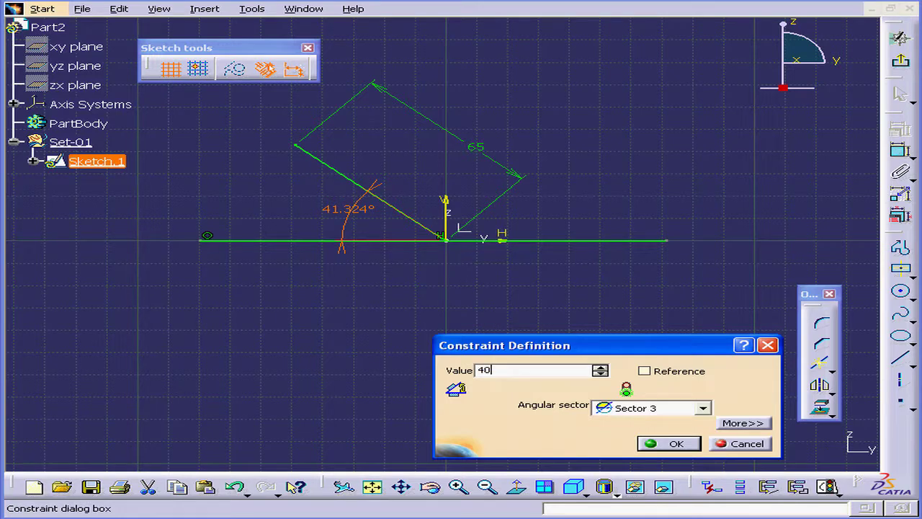
left_click(676, 444)
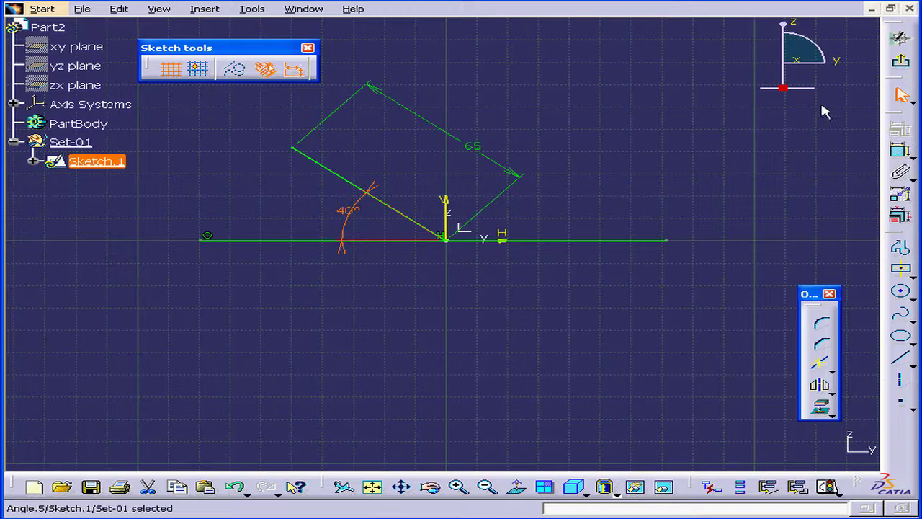
Step: Exit the sketch, disassemble Sketch.1 into Curve.1 and Curve.2, then hide Sketch.1
left_click(901, 61)
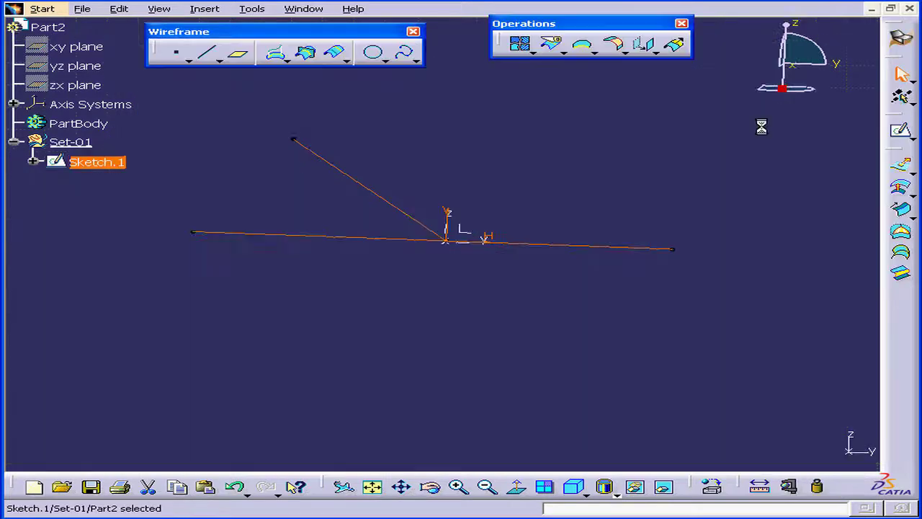
left_click(519, 220)
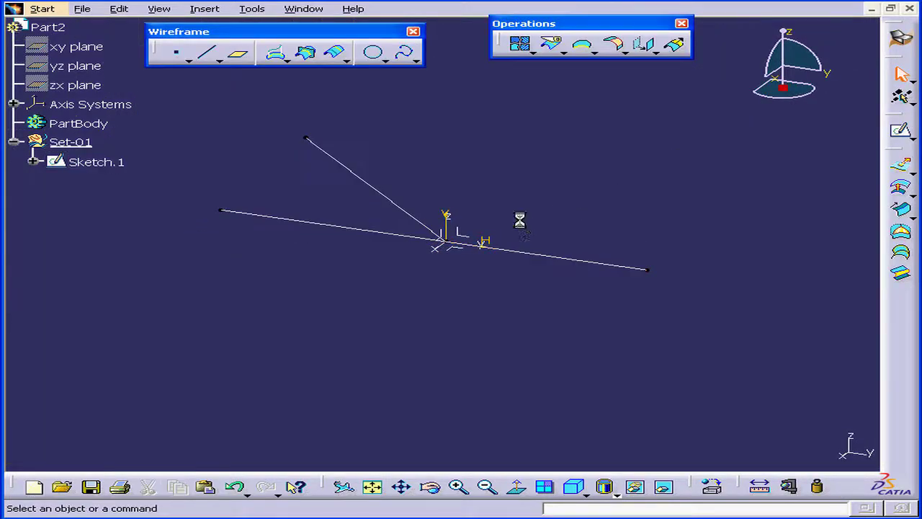
left_click(534, 51)
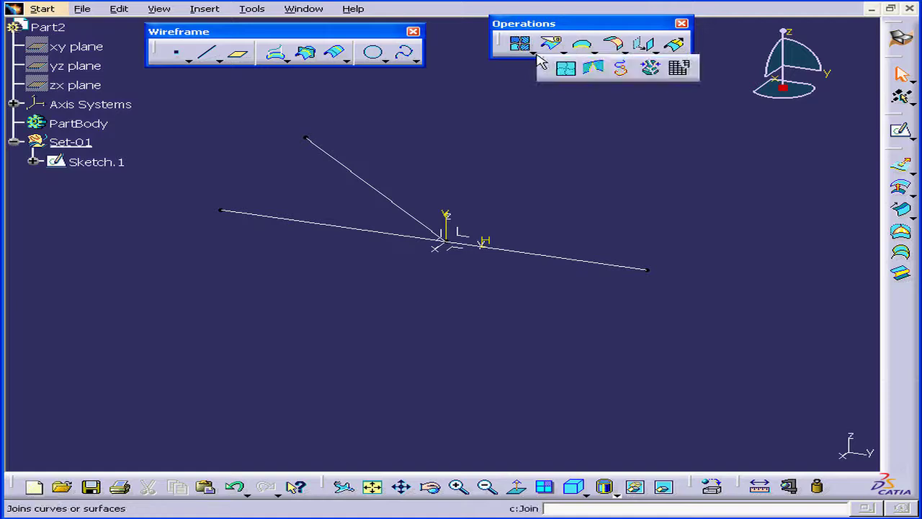
left_click(682, 71)
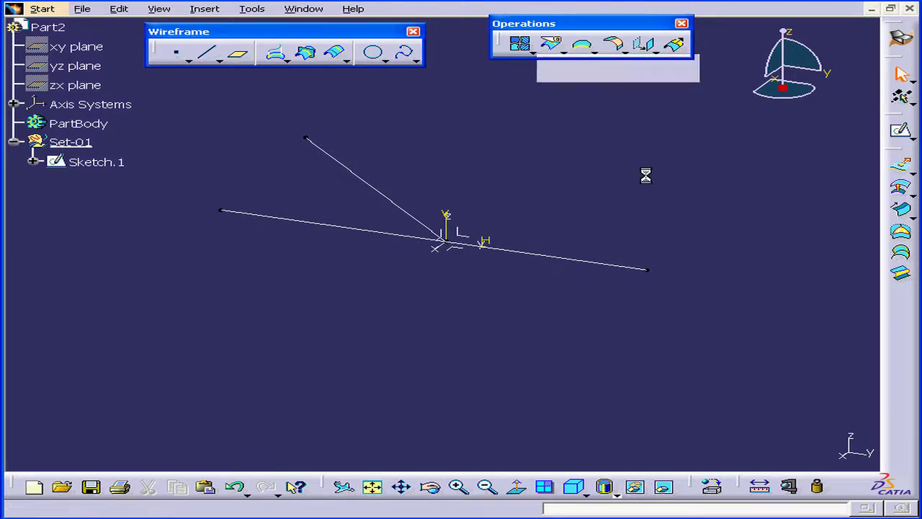
left_click(98, 162)
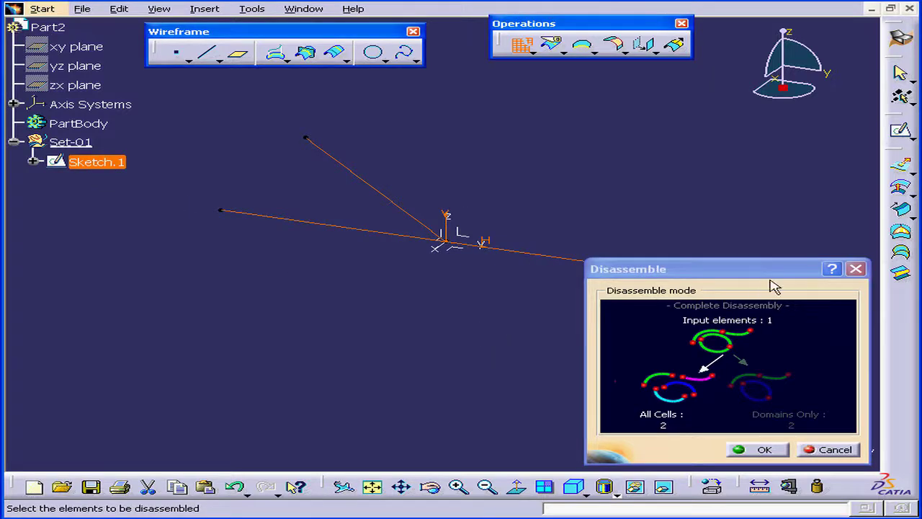
left_click_drag(769, 273, 769, 233)
left_click(763, 408)
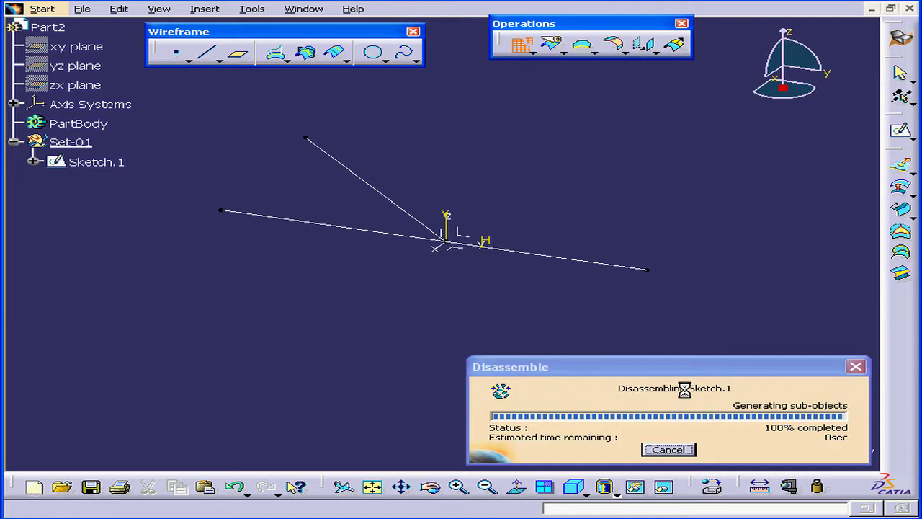
right_click(93, 162)
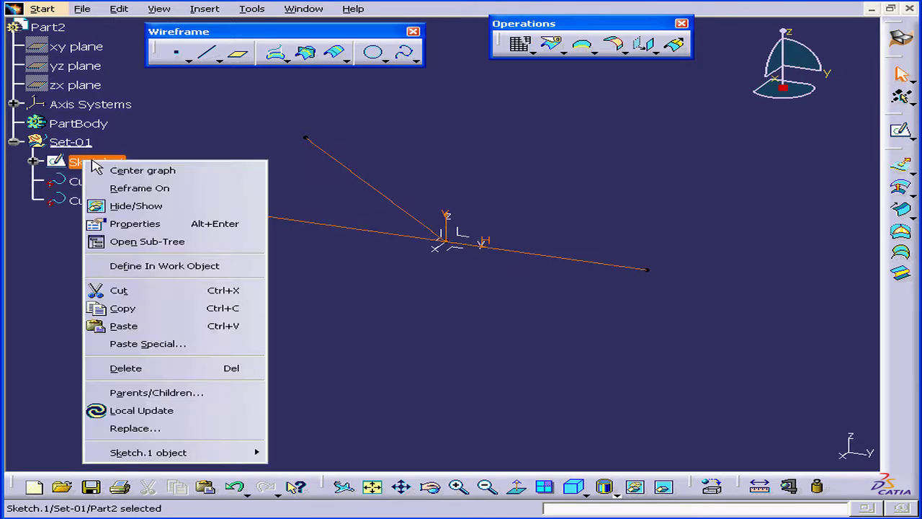
left_click(151, 206)
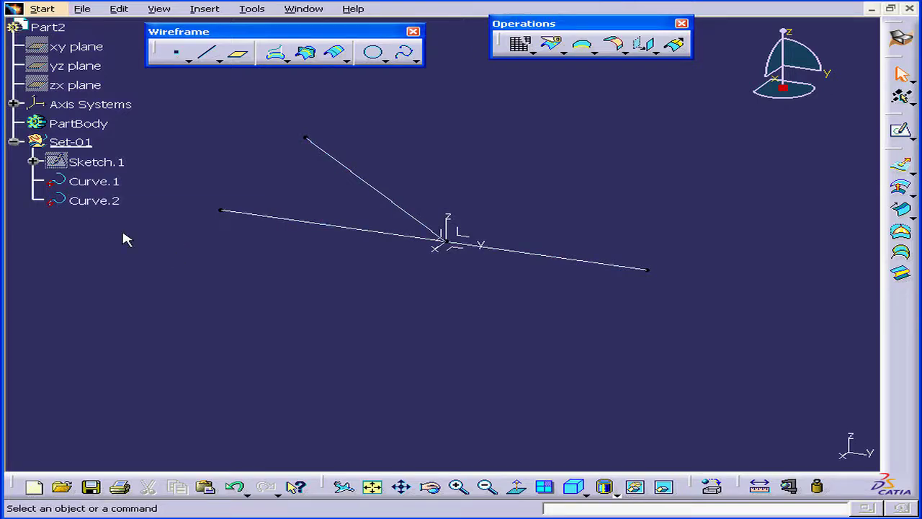
Step: Create Plane.1 normal to Curve.1 at its end point
left_click(237, 53)
left_click(589, 268)
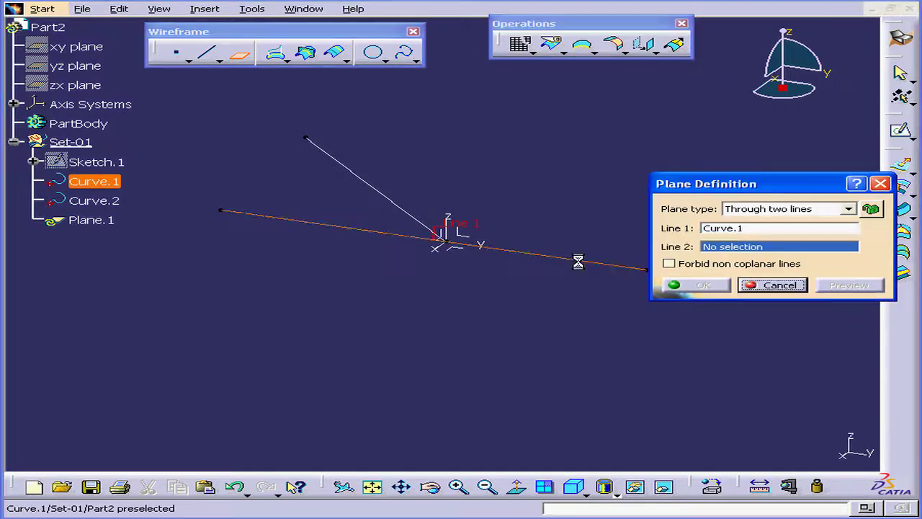
middle_click_drag(603, 305, 488, 298)
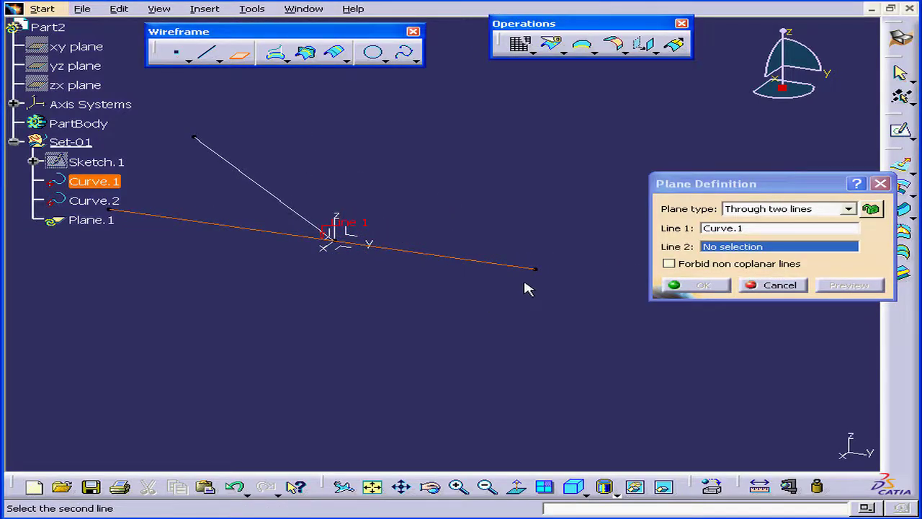
left_click(546, 278)
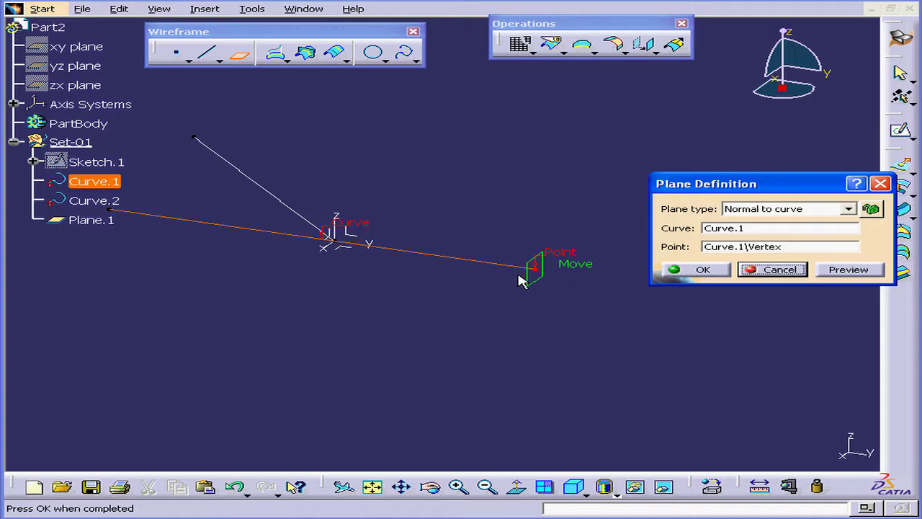
left_click(693, 269)
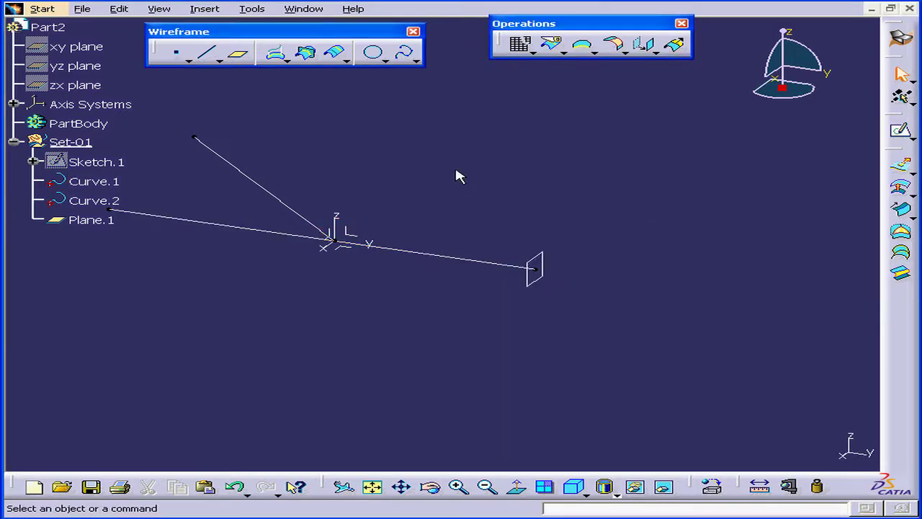
Step: Create Plane.2 normal to Curve.2 at the curve's end point
left_click(238, 54)
left_click(300, 210)
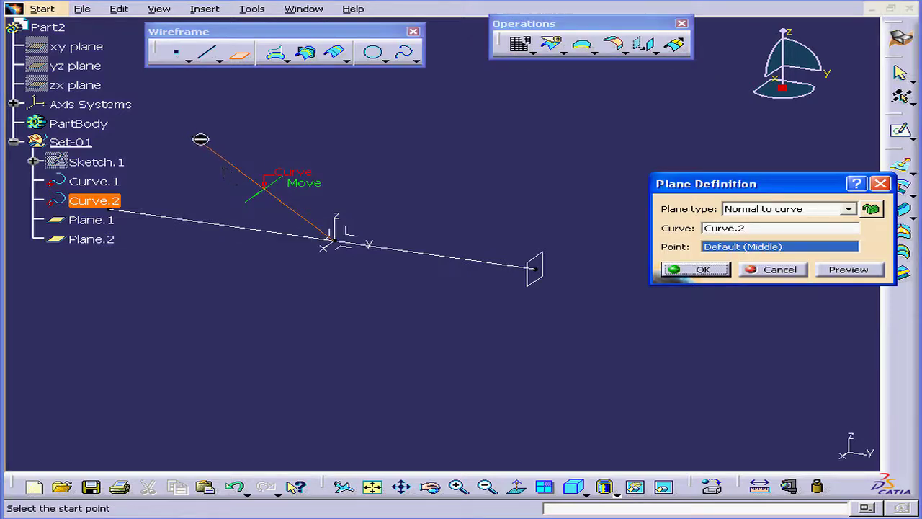
left_click(196, 136)
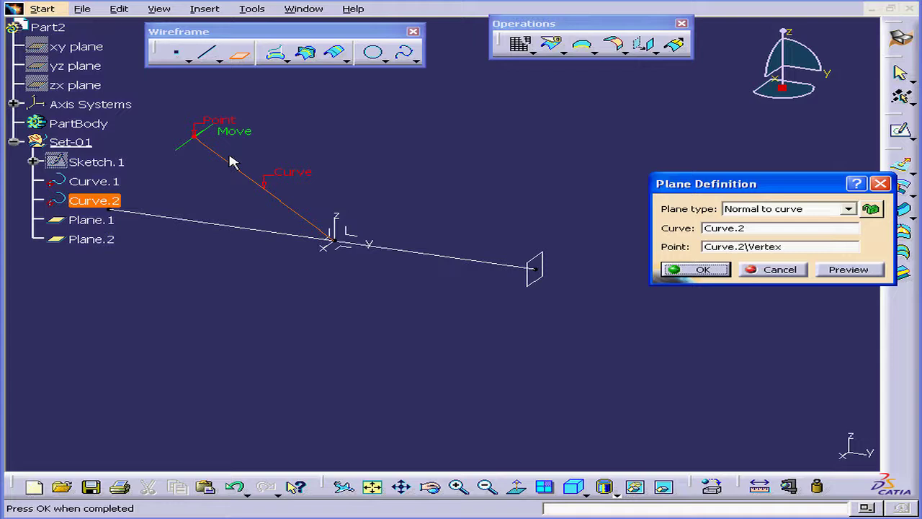
left_click(703, 271)
Step: Create Plane.3 normal to Curve.2 at the axis origin
middle_click_drag(323, 268, 384, 282)
left_click(244, 57)
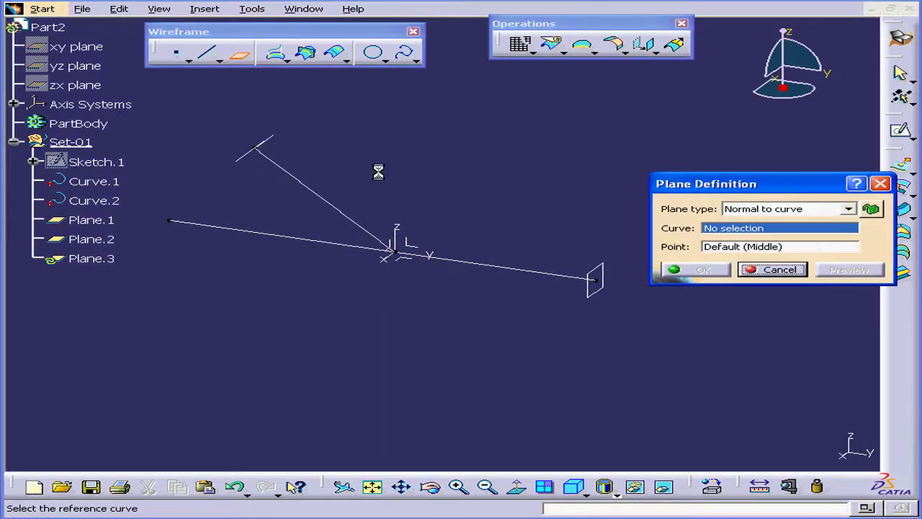
left_click(358, 225)
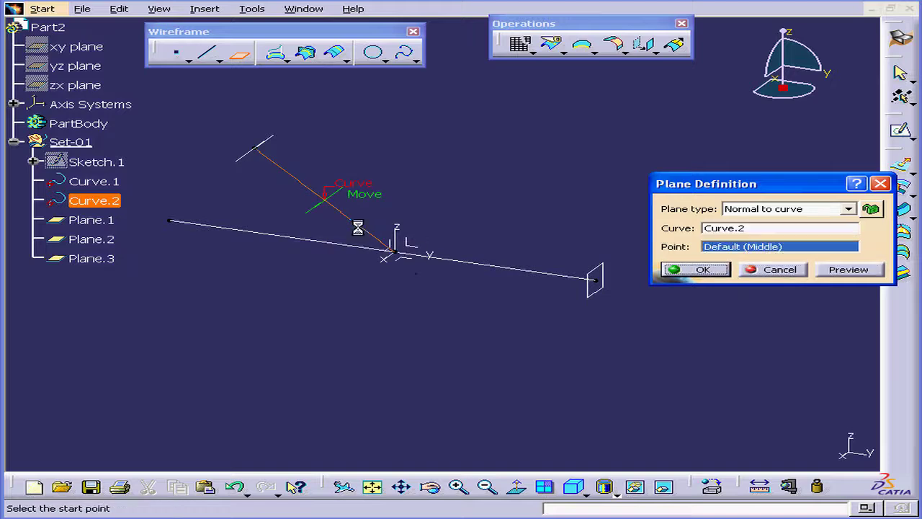
left_click(406, 254)
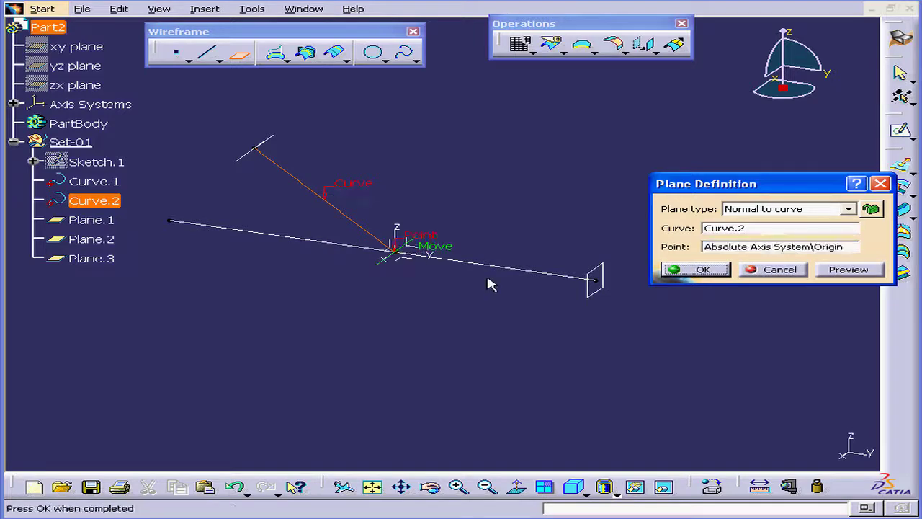
left_click(727, 270)
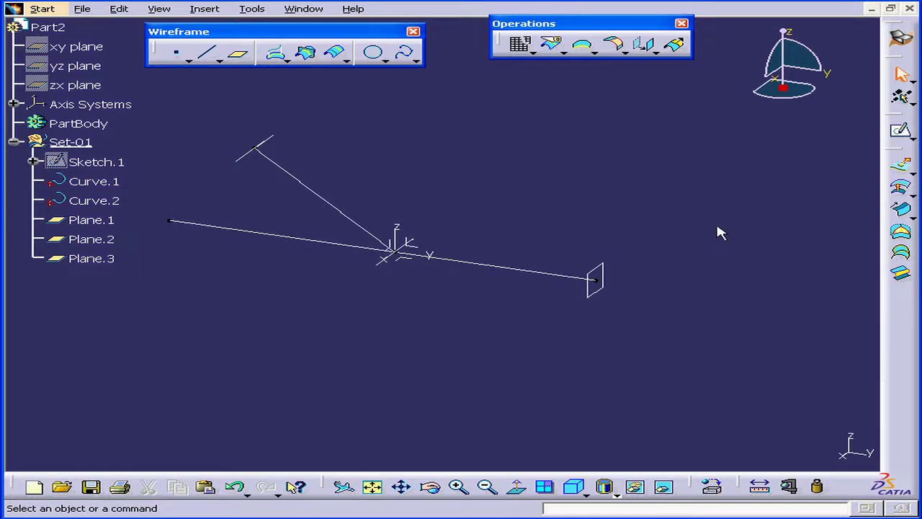
Step: Open a sketch on Plane.1 and draw a circle centred at the origin
left_click(904, 132)
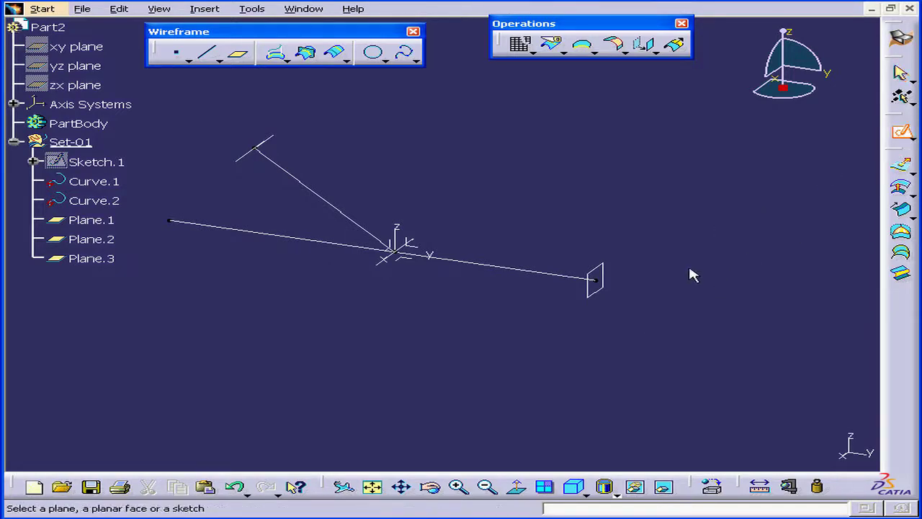
left_click(601, 285)
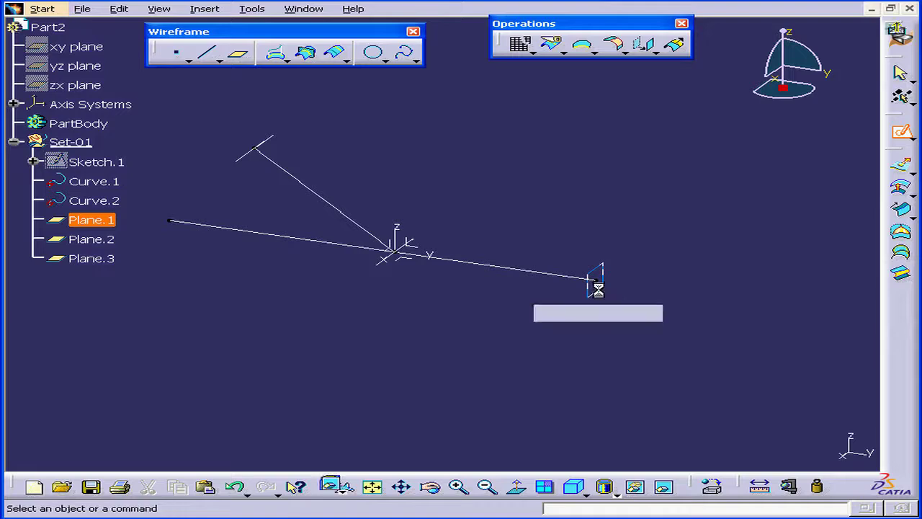
mouse_move(683, 286)
middle_mouse_down()
mouse_move(679, 356)
mouse_move(649, 338)
middle_mouse_up()
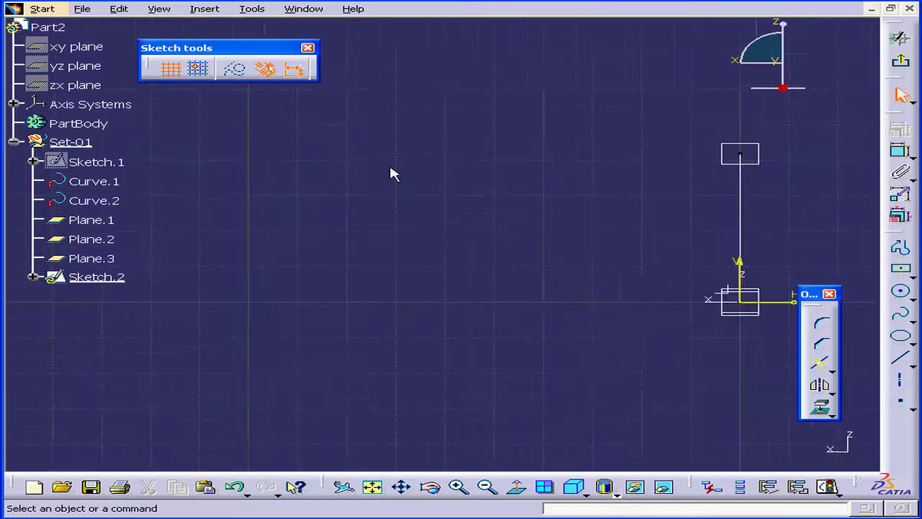
mouse_move(483, 288)
middle_mouse_down()
mouse_move(530, 300)
mouse_move(426, 303)
mouse_move(526, 310)
mouse_move(478, 303)
mouse_move(472, 313)
middle_mouse_up()
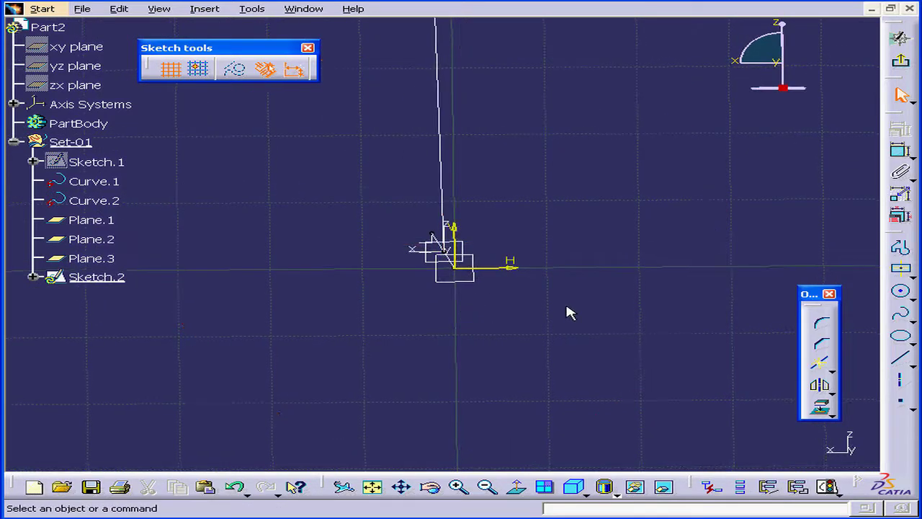
left_click(900, 291)
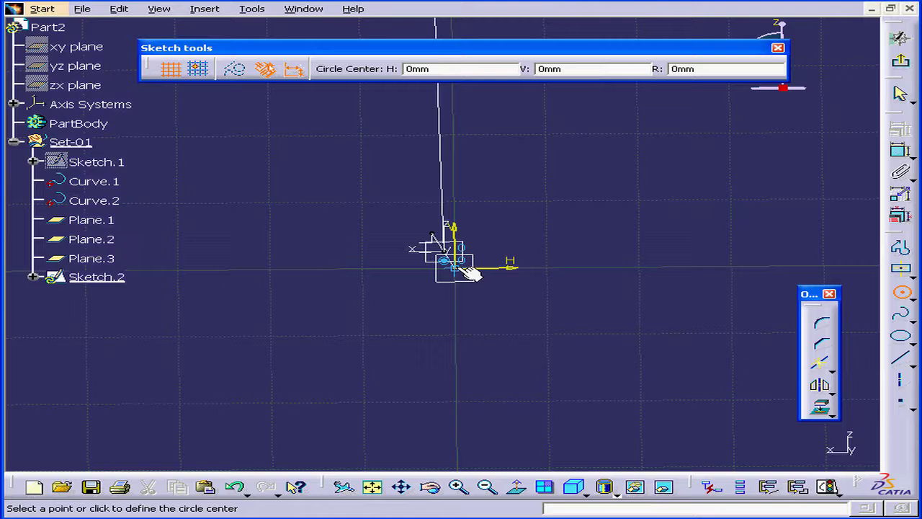
left_click(464, 270)
left_click(586, 269)
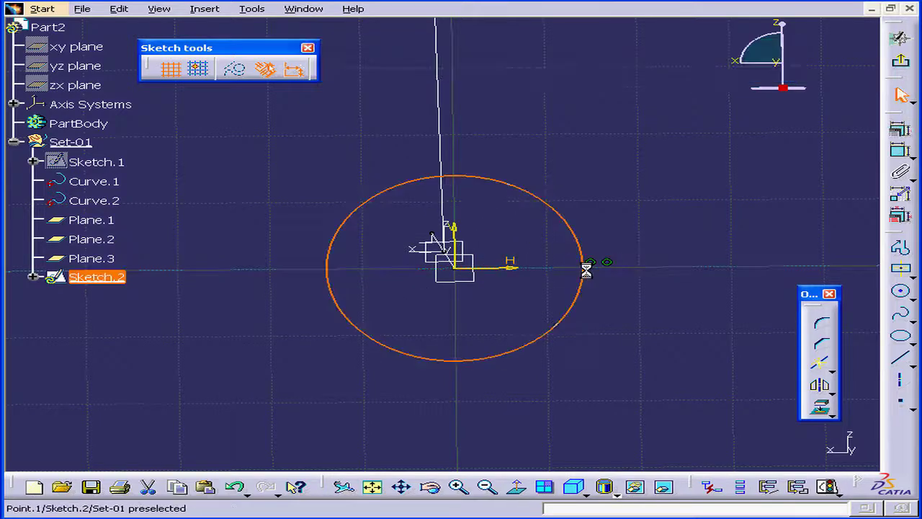
Step: Constrain the circle's diameter to 40 mm
left_click(901, 151)
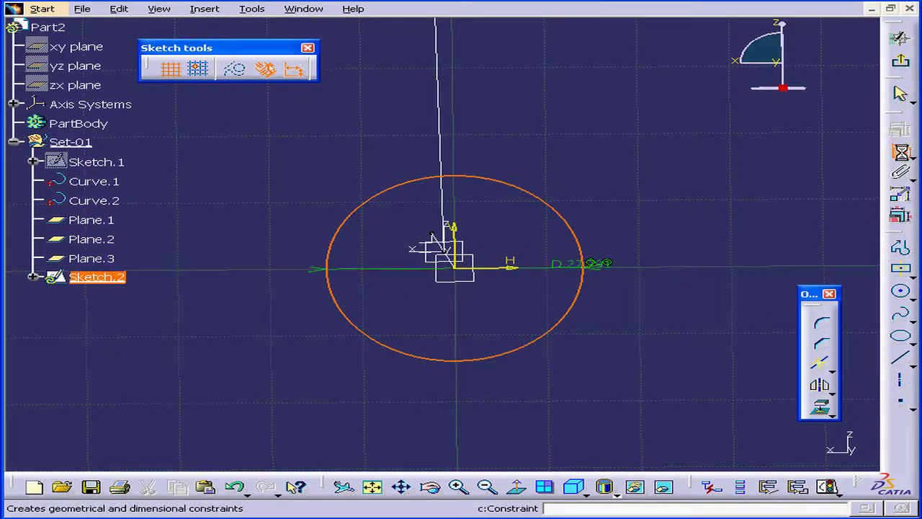
left_click(708, 203)
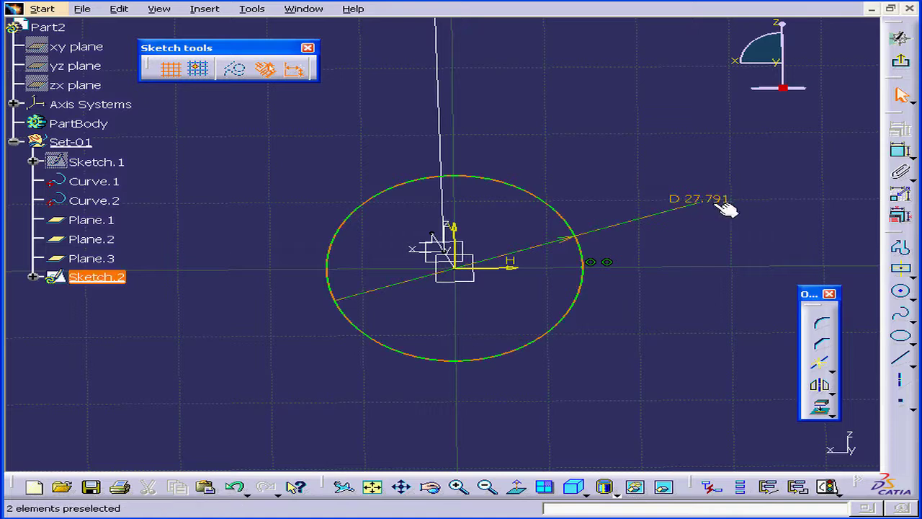
double_click(726, 209)
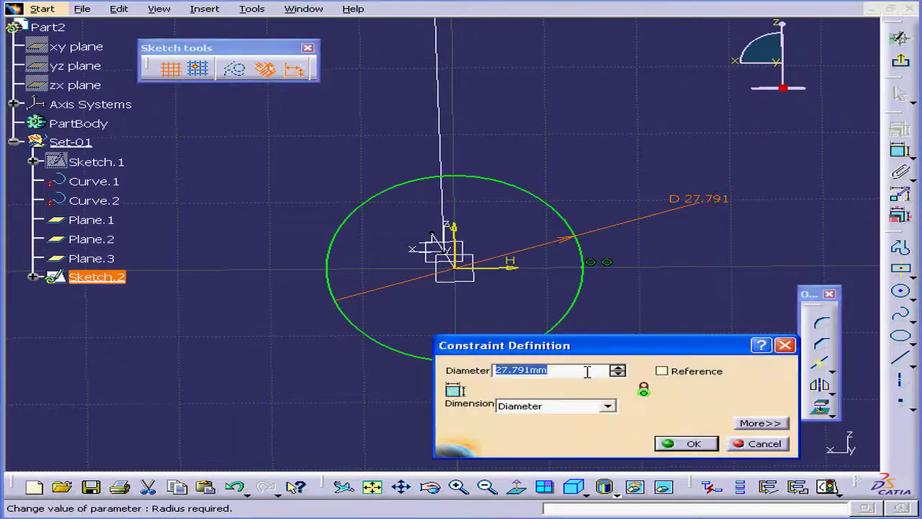
type("40")
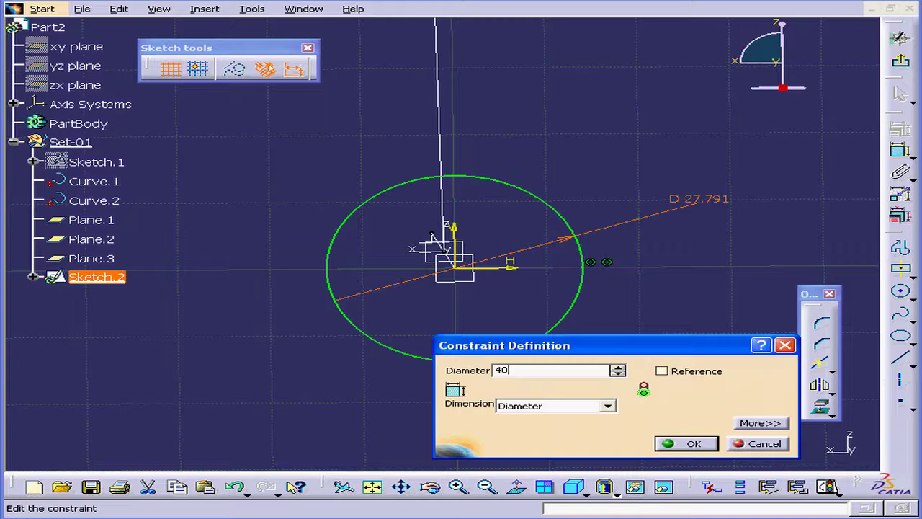
key("Tab")
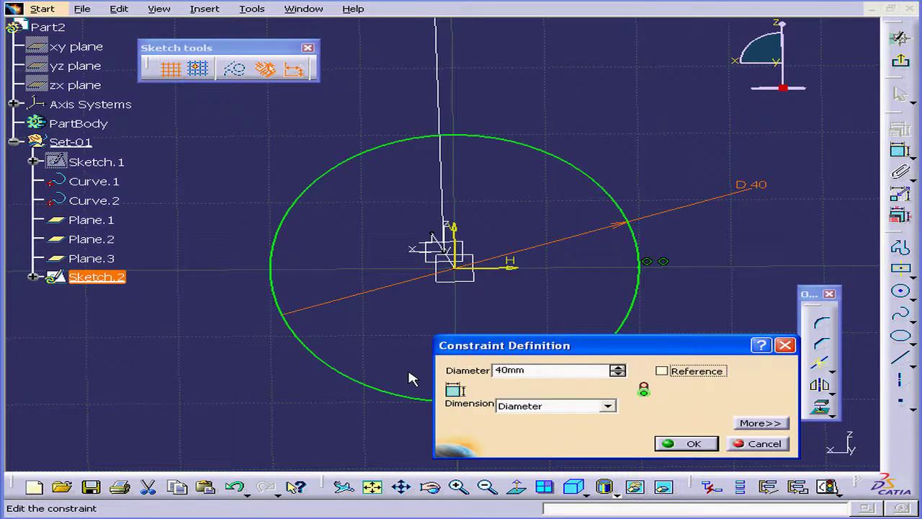
left_click(691, 444)
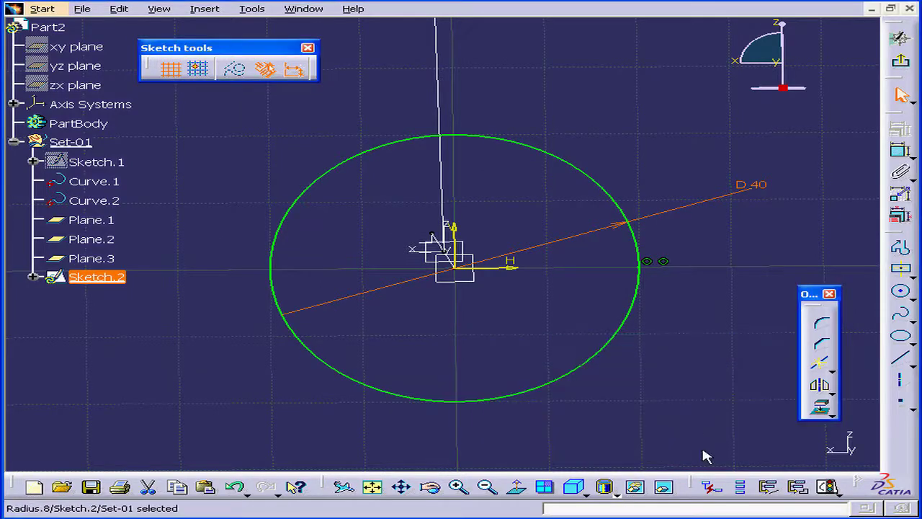
Step: Exit Sketch.2 and start a new sketch on Plane.3, viewed face-on
left_click(901, 61)
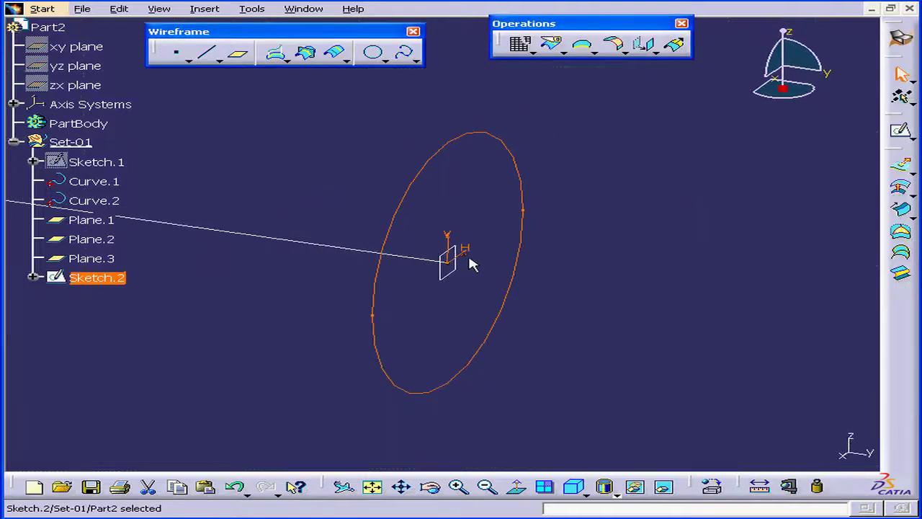
mouse_move(469, 264)
middle_mouse_down()
mouse_move(469, 251)
mouse_move(440, 321)
mouse_move(523, 291)
mouse_move(418, 284)
mouse_move(393, 255)
middle_mouse_up()
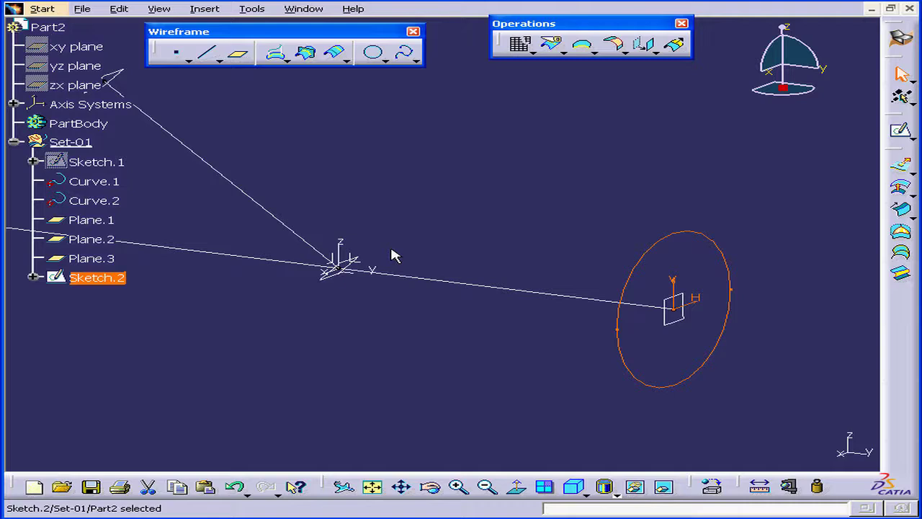
left_click(528, 215)
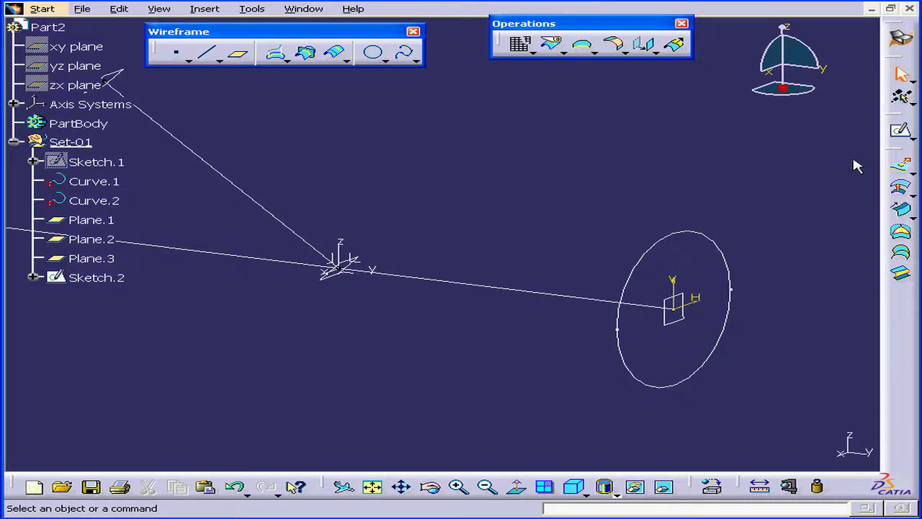
left_click(901, 132)
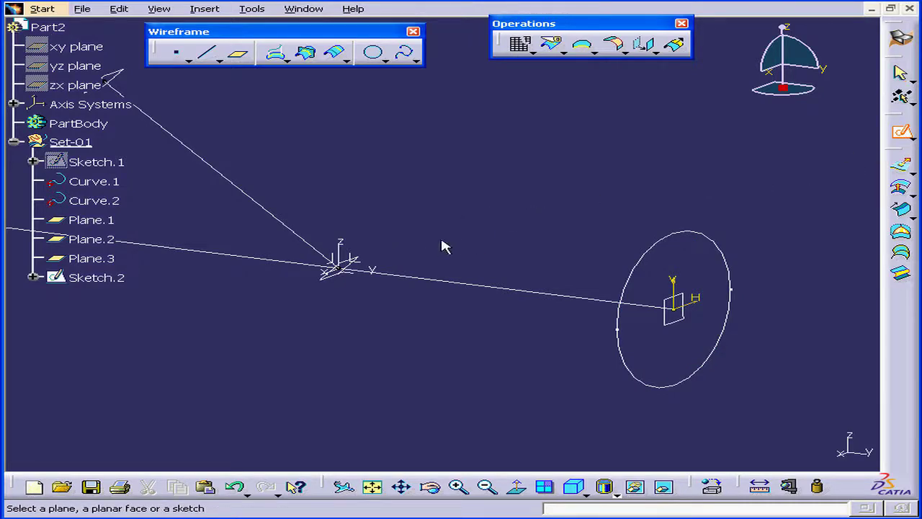
left_click(360, 263)
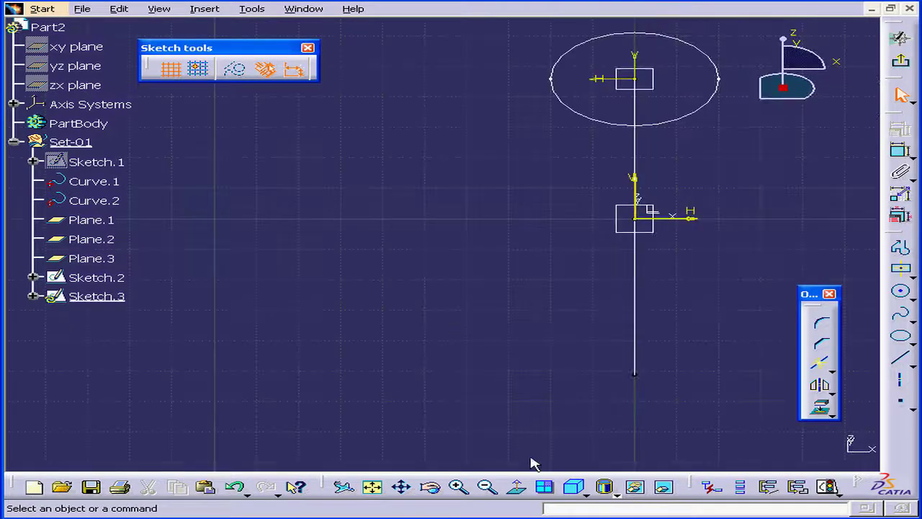
left_click(519, 487)
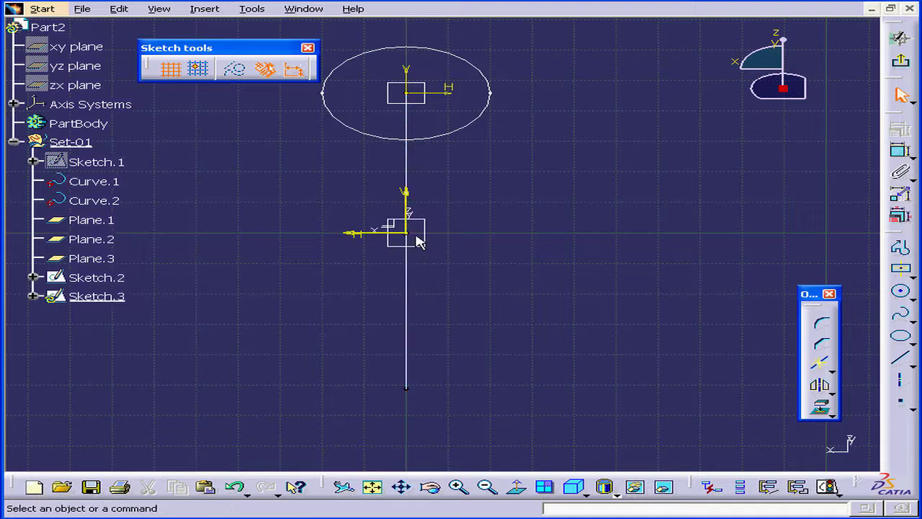
Step: Draw a circle at the sketch origin and constrain its diameter to 20 mm
left_click(901, 290)
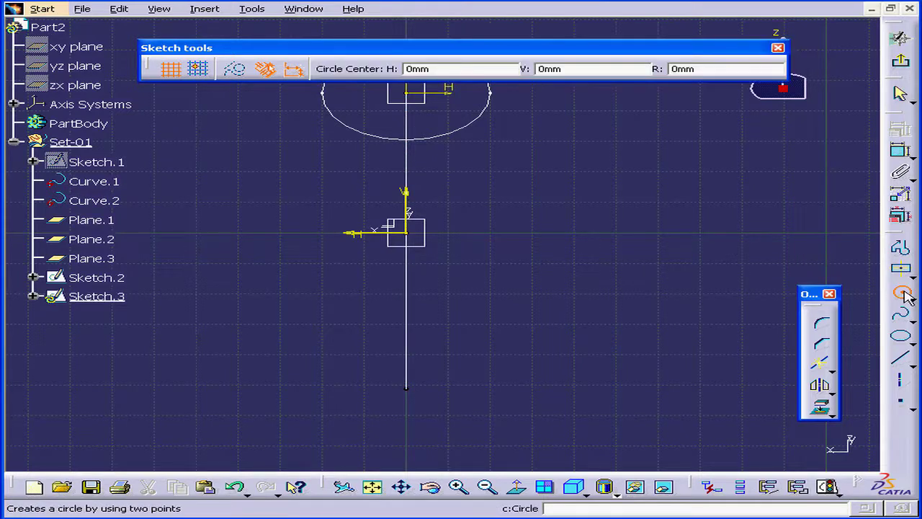
left_click(415, 230)
left_click(479, 240)
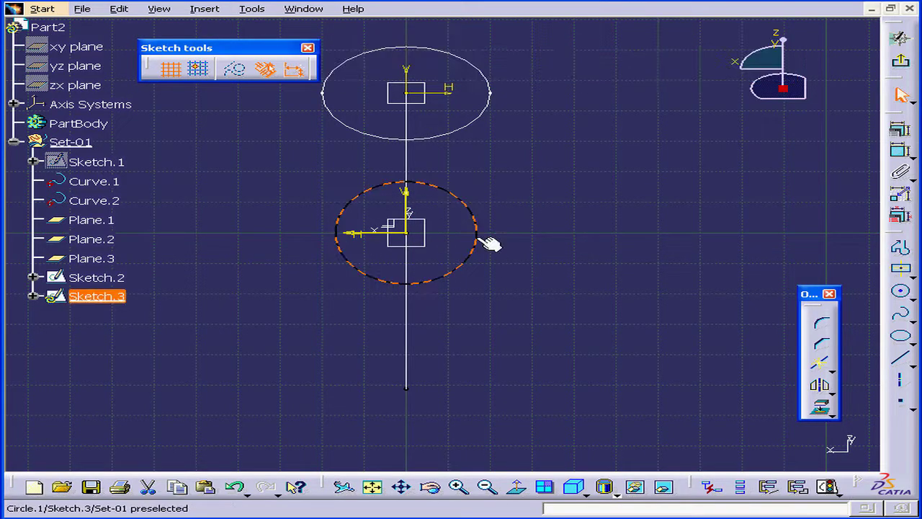
left_click(902, 151)
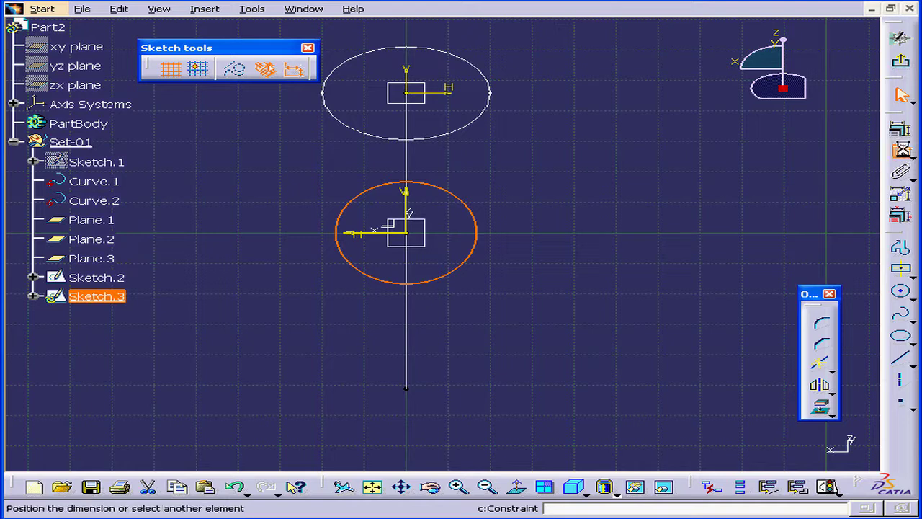
left_click(572, 227)
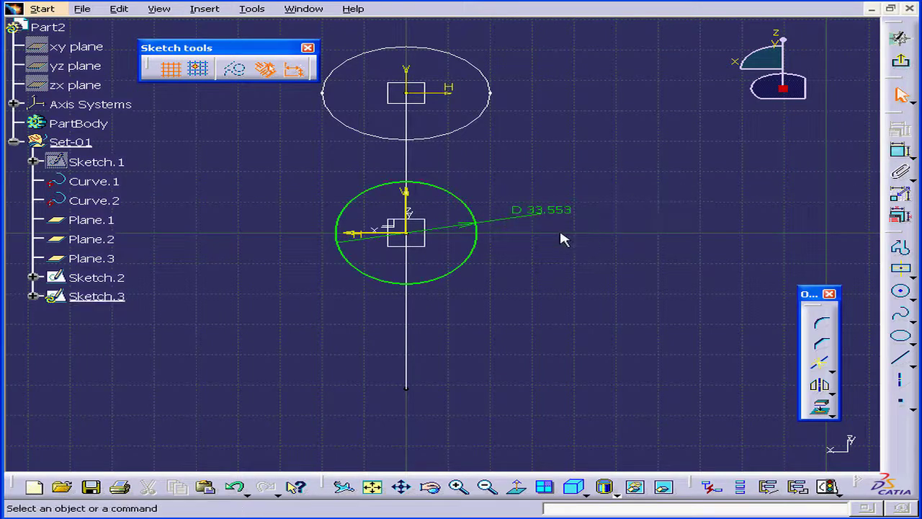
double_click(555, 214)
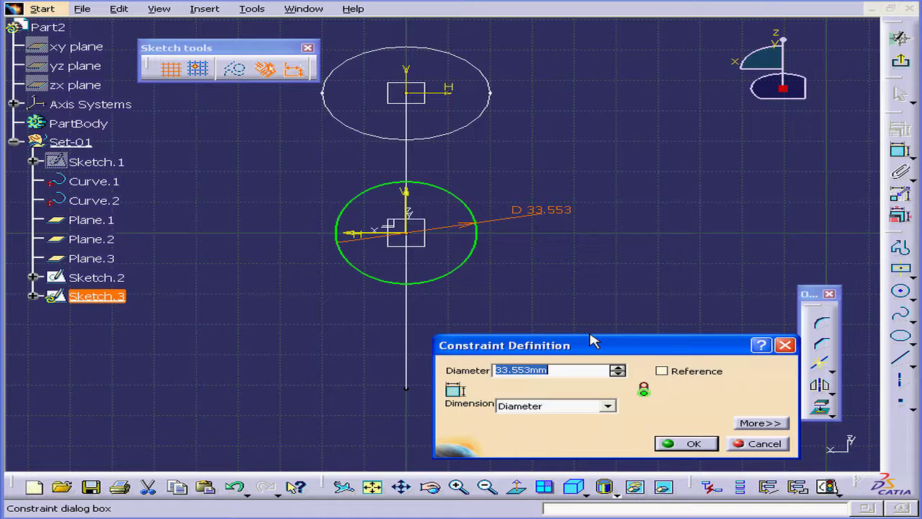
type("20")
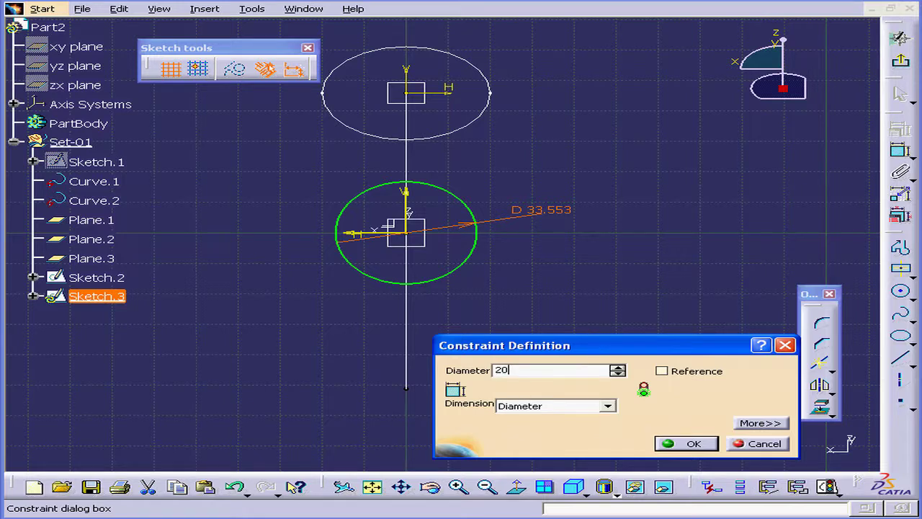
left_click(691, 443)
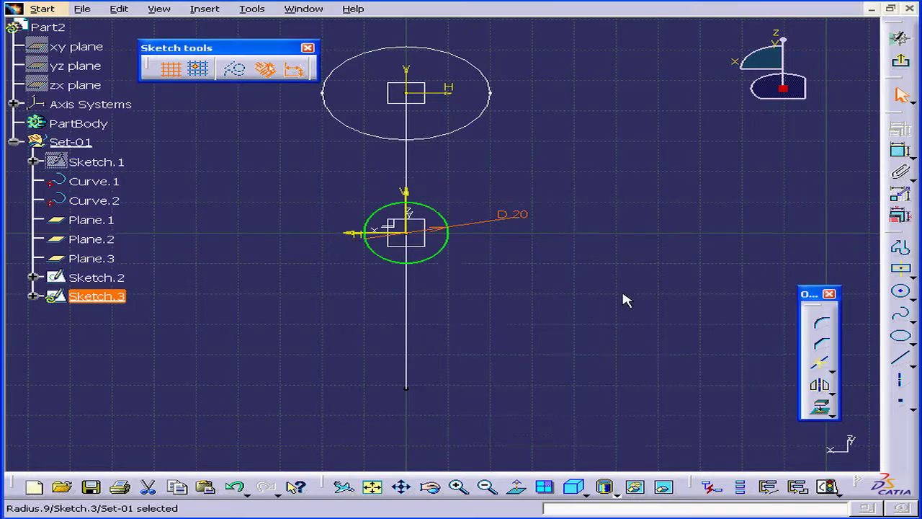
Step: Exit the sketch and extrude the Sketch.3 circle 119 mm along Plane.3's normal
left_click(904, 65)
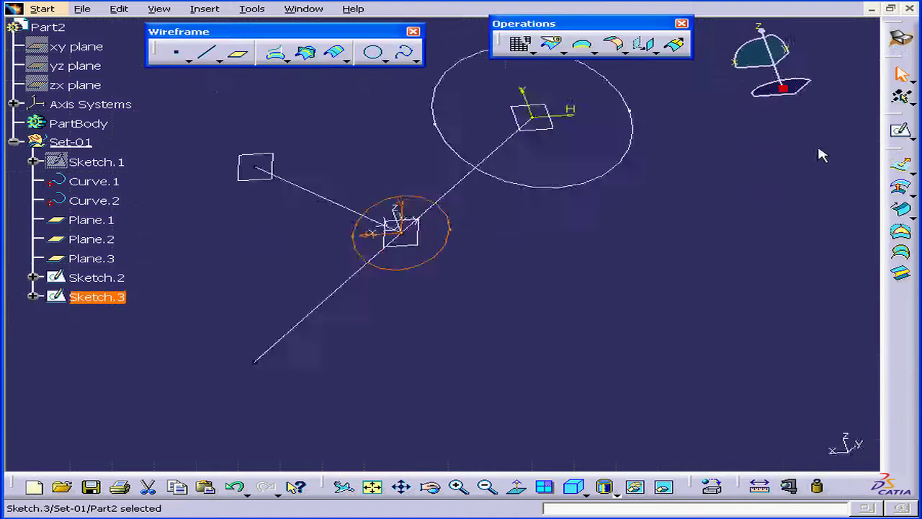
mouse_move(545, 294)
middle_mouse_down()
mouse_move(538, 307)
mouse_move(502, 319)
middle_mouse_up()
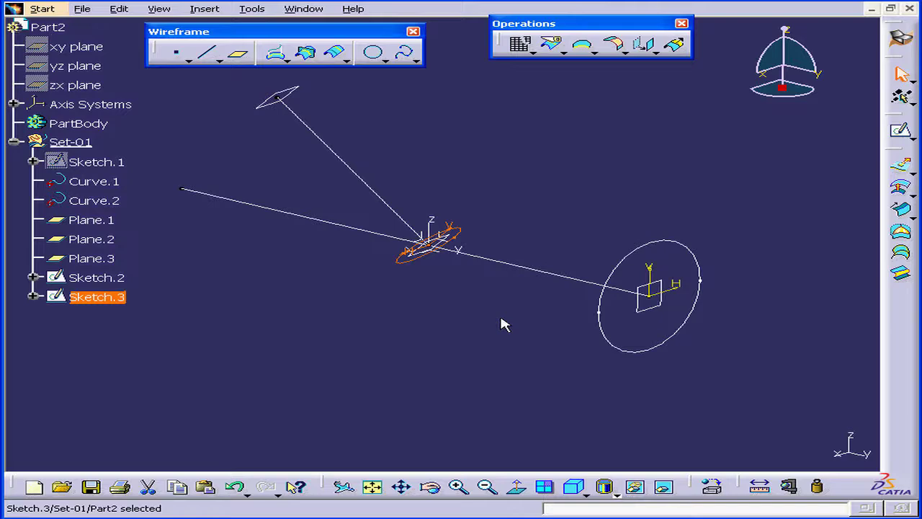
left_click(900, 167)
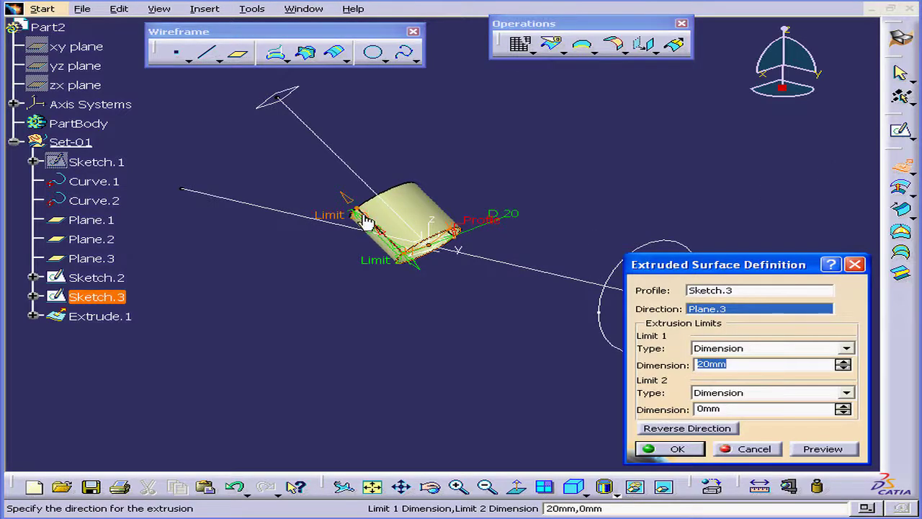
left_click_drag(355, 213, 99, 3)
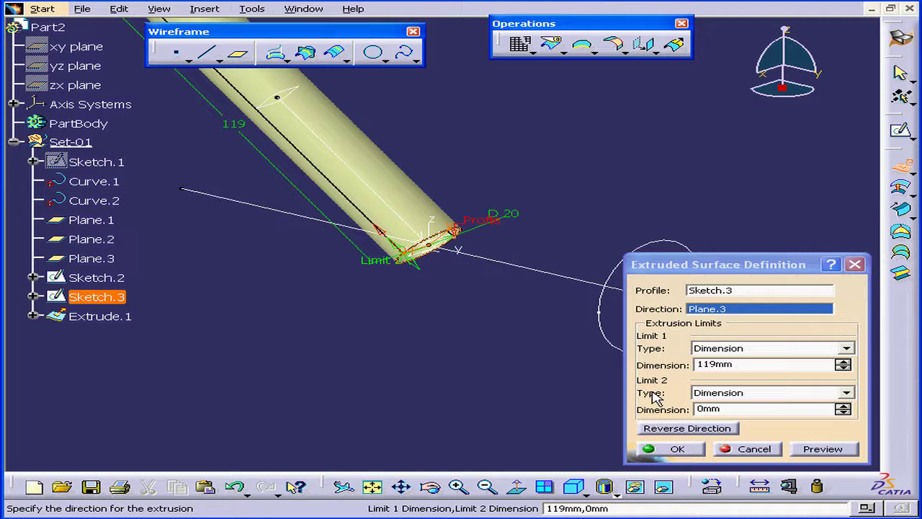
left_click(675, 449)
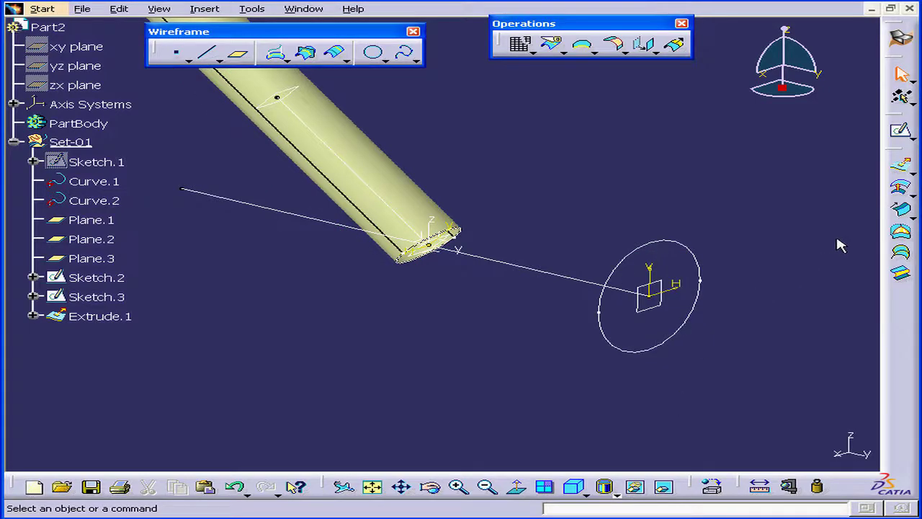
Step: Extrude the Sketch.2 circle 144 mm in the reversed direction as Extrude.2
left_click(905, 167)
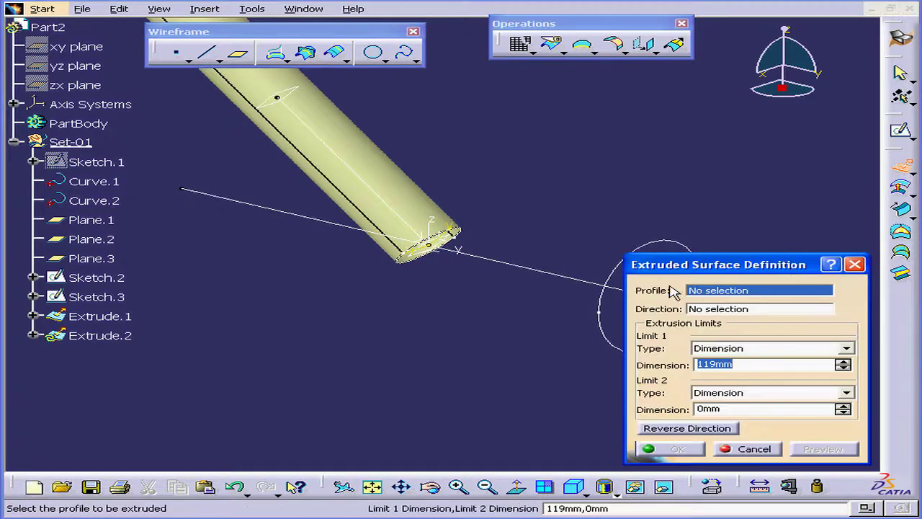
left_click(611, 309)
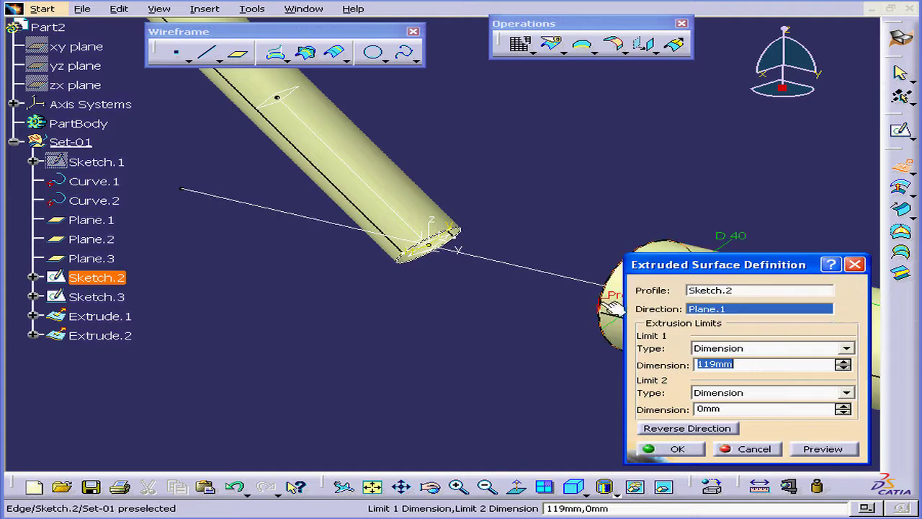
left_click(685, 428)
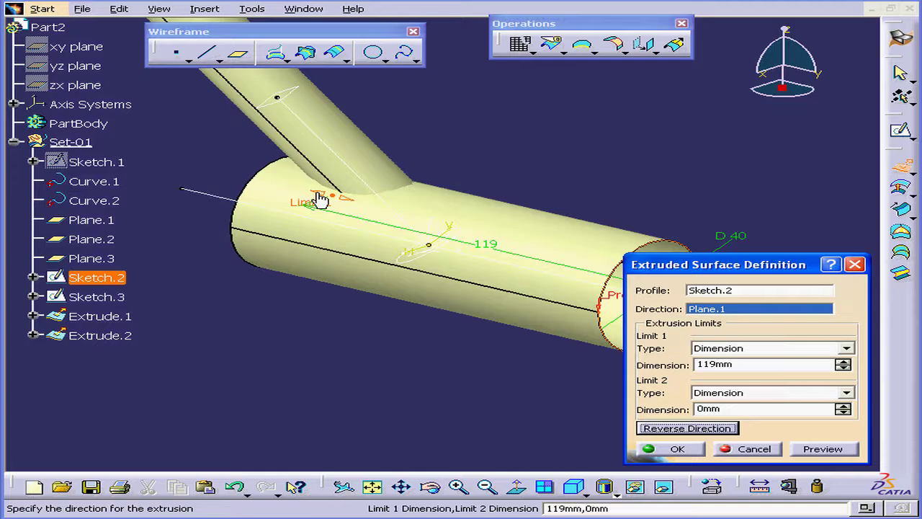
left_click_drag(321, 200, 243, 196)
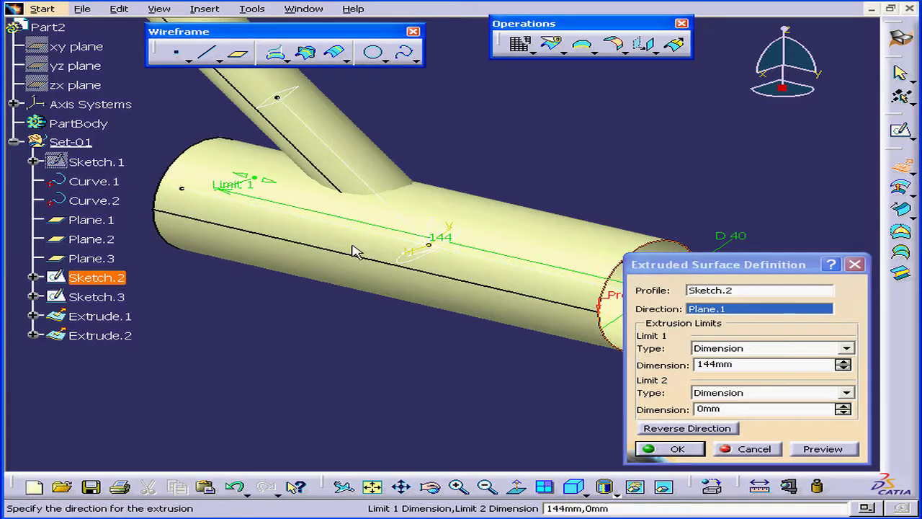
left_click(678, 449)
middle_click_drag(495, 243, 452, 275)
left_click(317, 312)
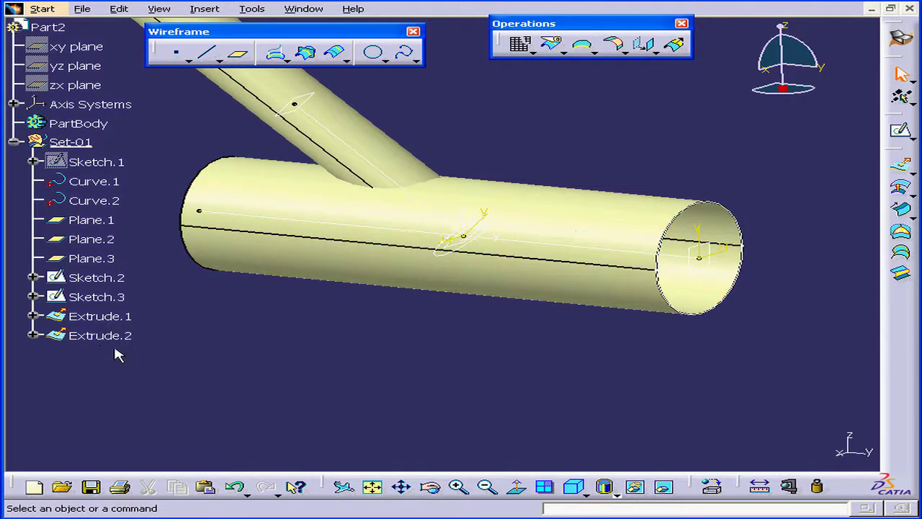
Step: Edit Extrude.2 so its second limit is -38 mm
left_click(90, 336)
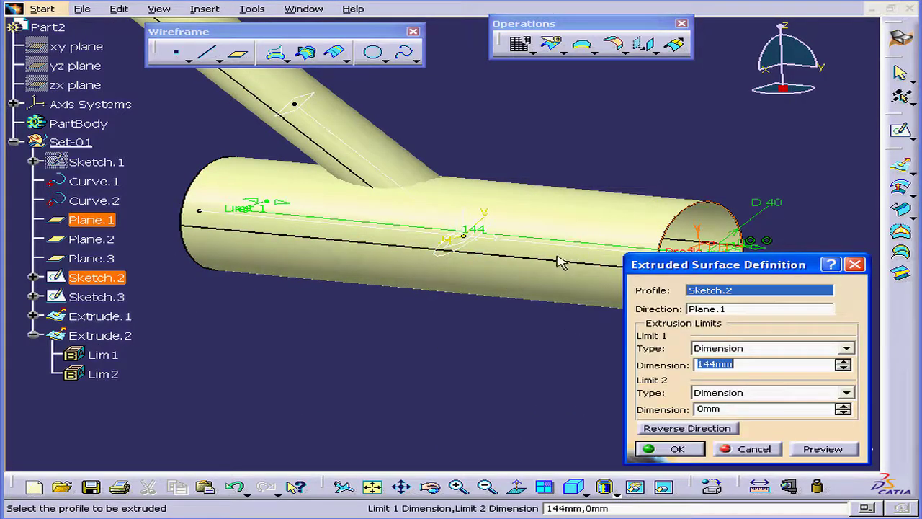
middle_click_drag(567, 272, 382, 296)
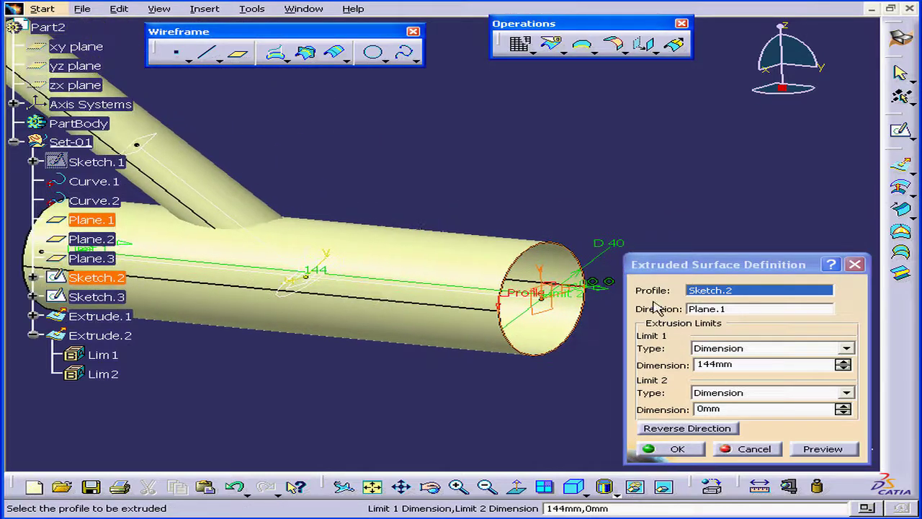
left_click_drag(604, 296, 473, 281)
middle_click_drag(382, 302, 559, 294)
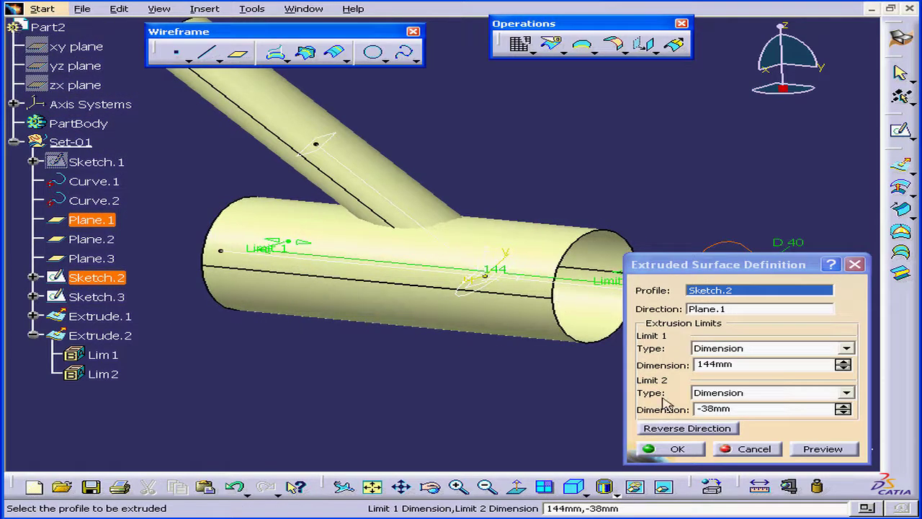
left_click(677, 449)
middle_click_drag(470, 278, 508, 322)
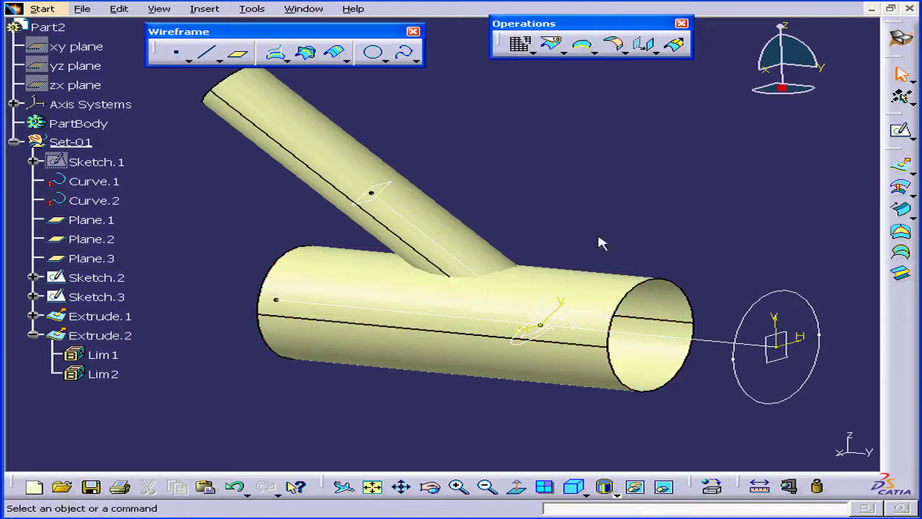
Step: Offset Extrude.1 by 5 mm, flipping the direction twice, to create Offset.1
left_click(900, 188)
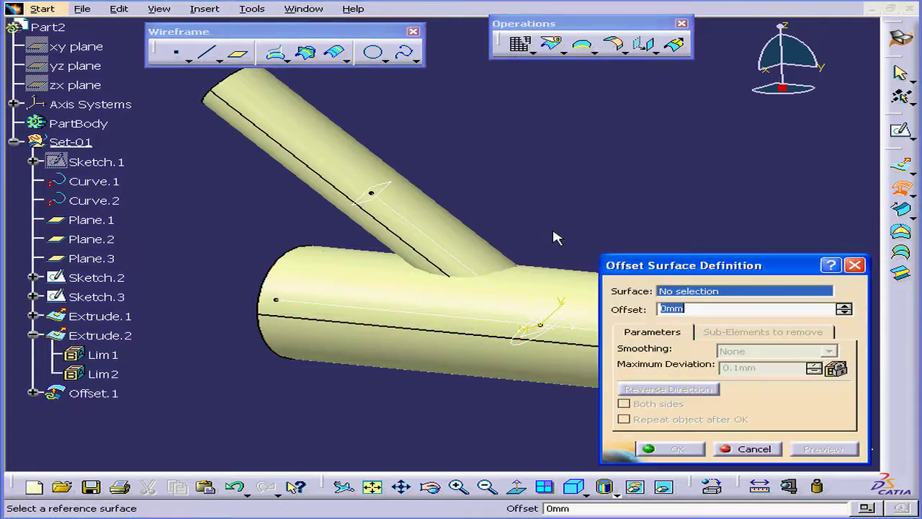
left_click(447, 234)
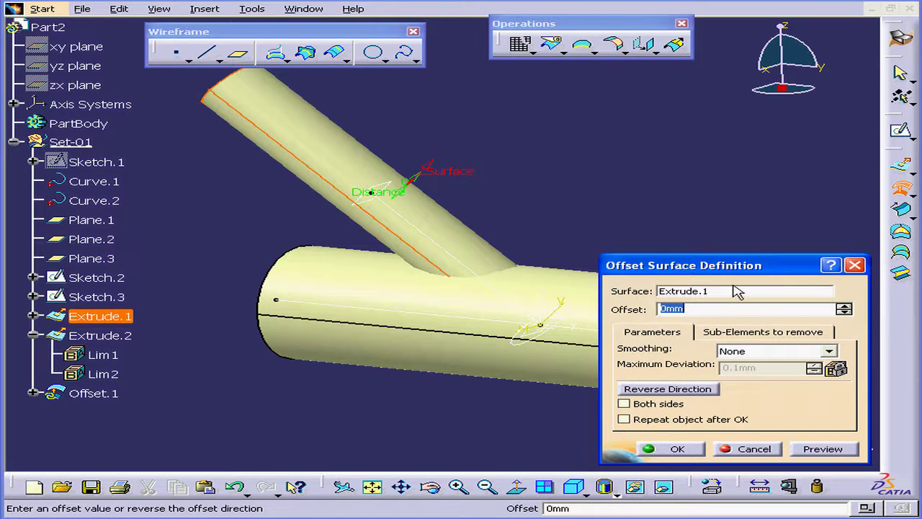
left_click_drag(728, 265, 718, 225)
type("5")
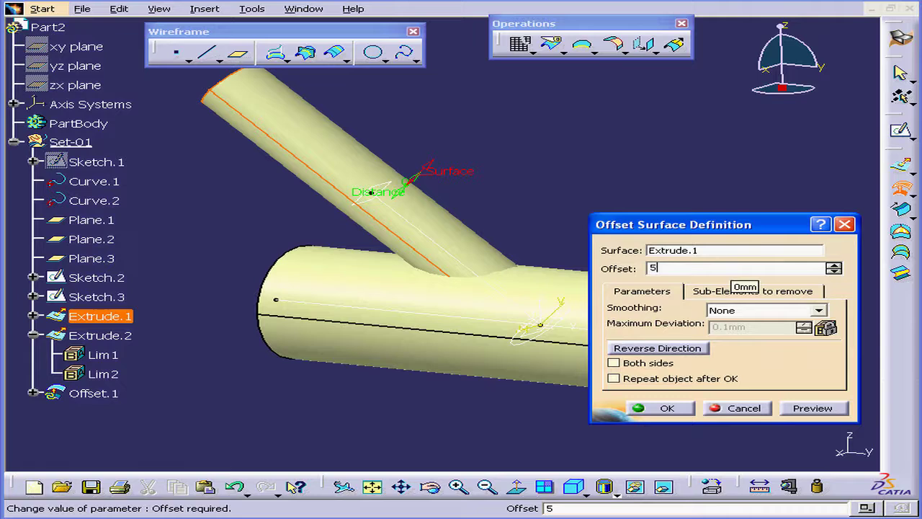
key("Return")
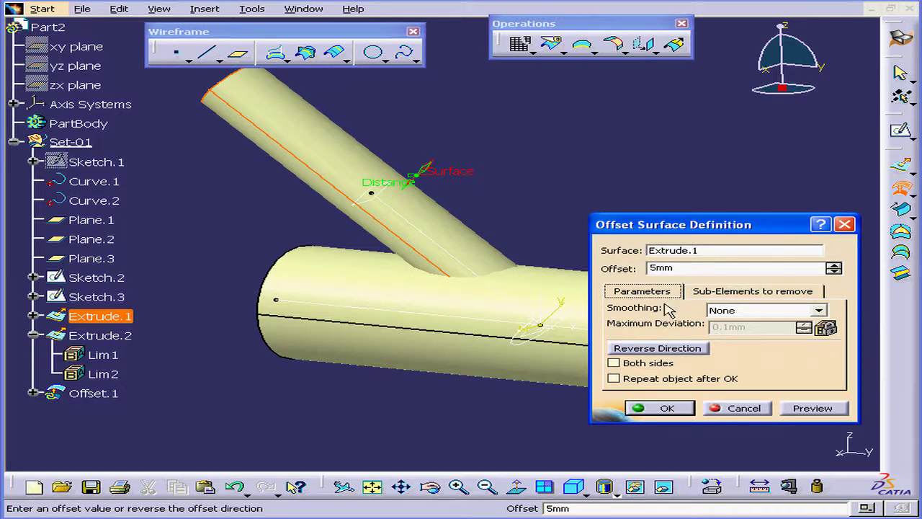
left_click(659, 350)
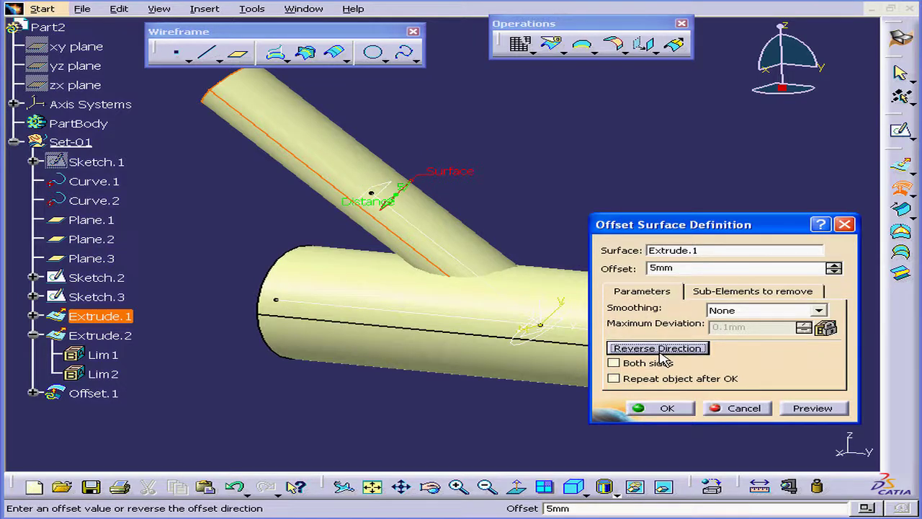
left_click(659, 350)
left_click(813, 407)
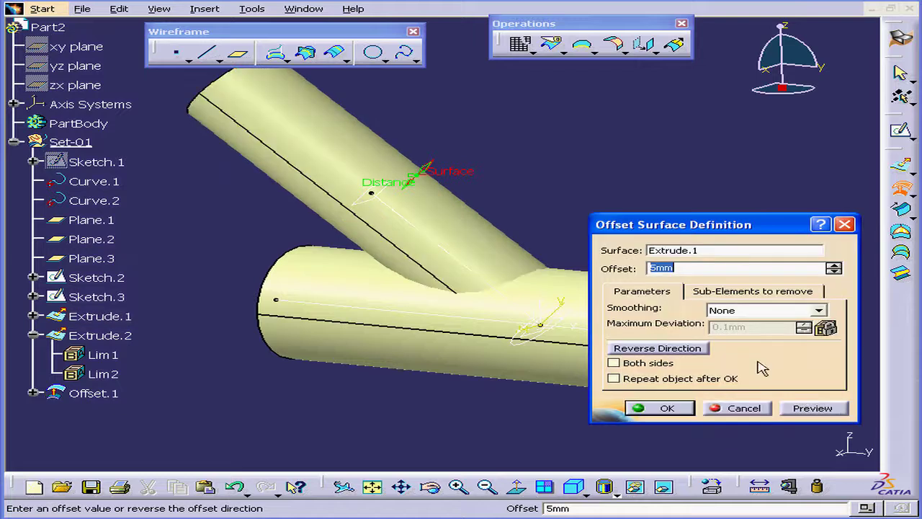
left_click_drag(688, 236, 701, 158)
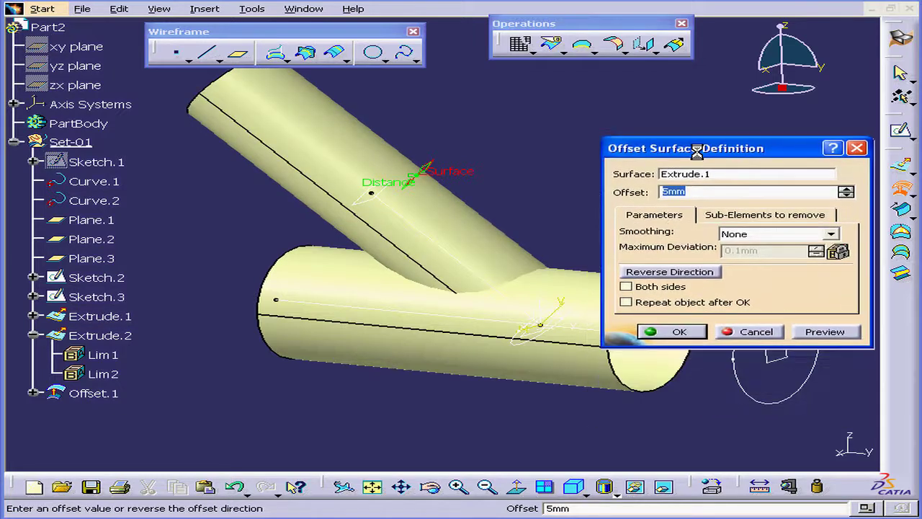
left_click(673, 332)
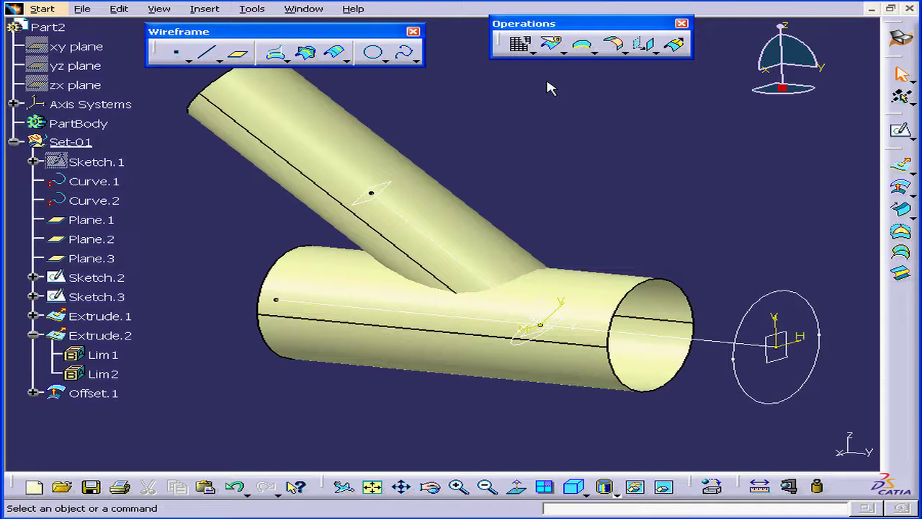
Step: Split Extrude.2 using Offset.1 as the cutting element to create Split.1
left_click(552, 44)
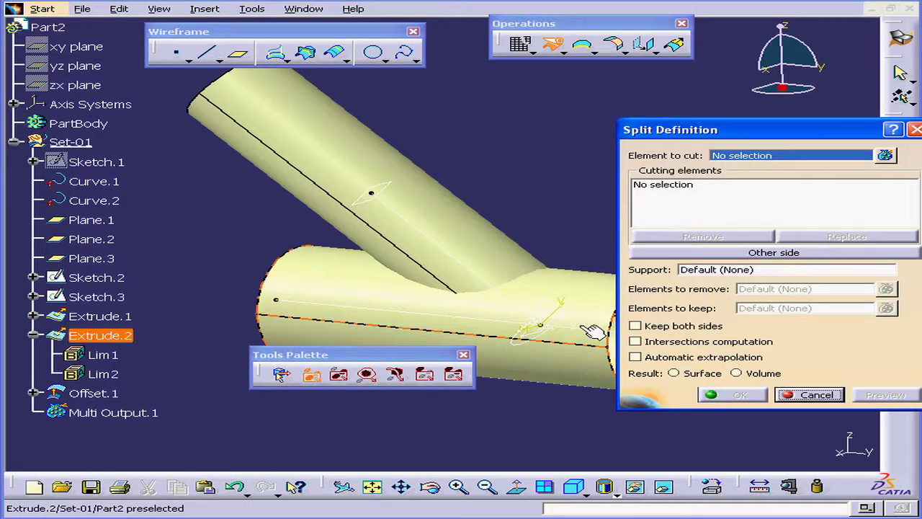
left_click(566, 361)
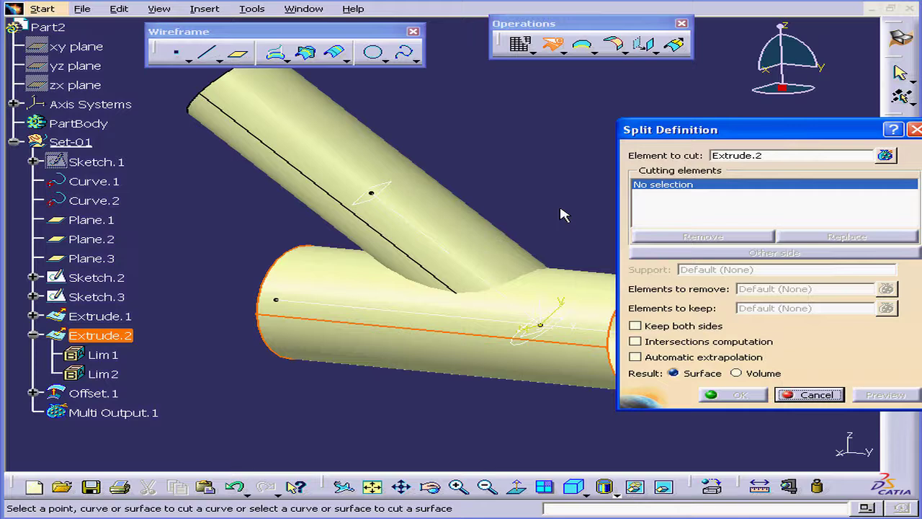
left_click(478, 237)
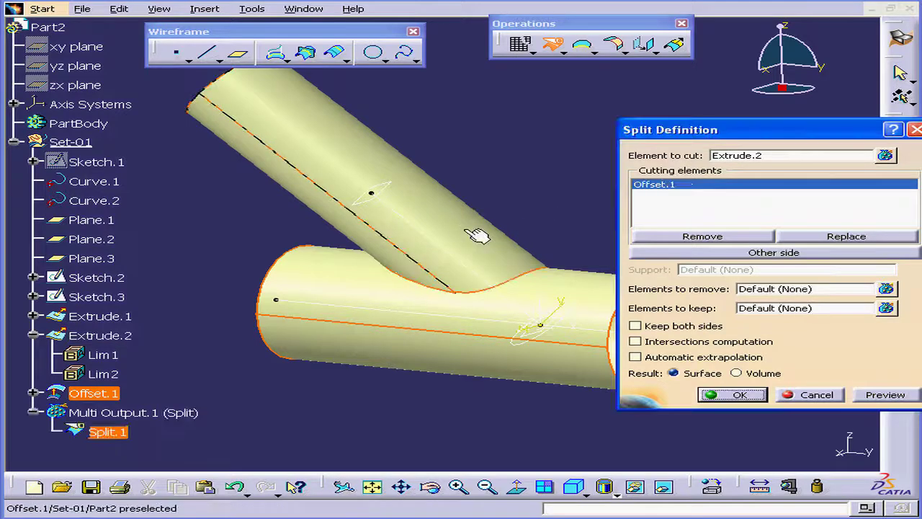
left_click(880, 402)
left_click(740, 396)
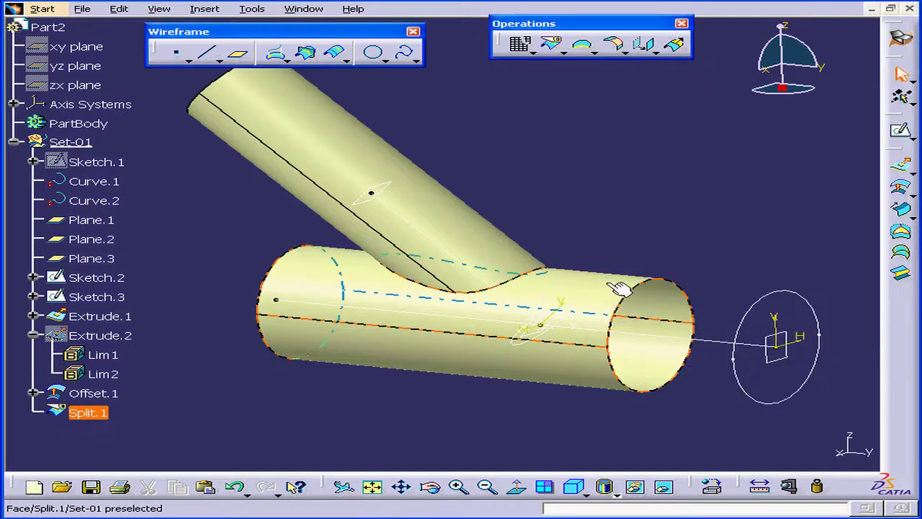
right_click(328, 159)
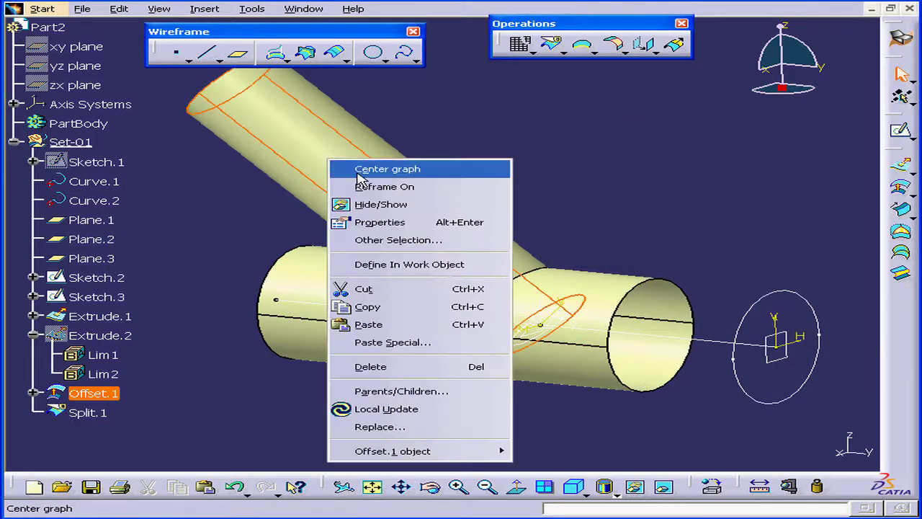
left_click(385, 205)
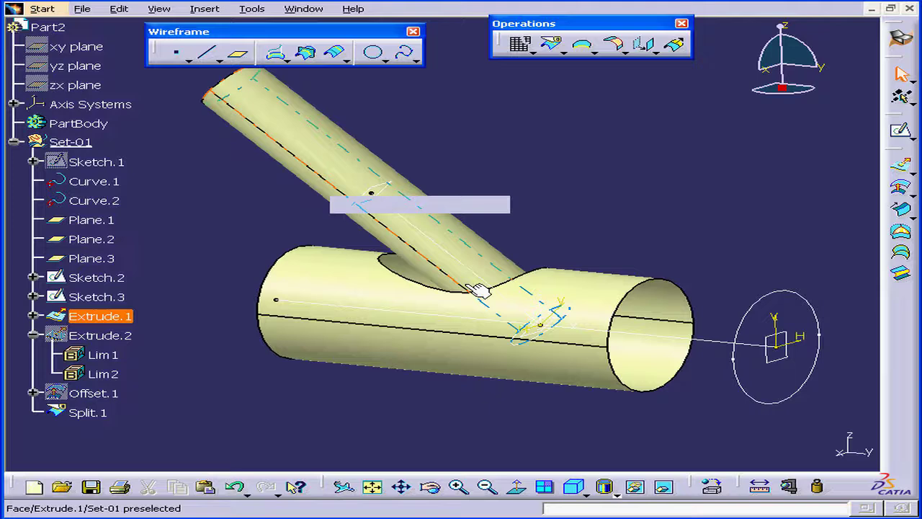
middle_click_drag(412, 315, 387, 339)
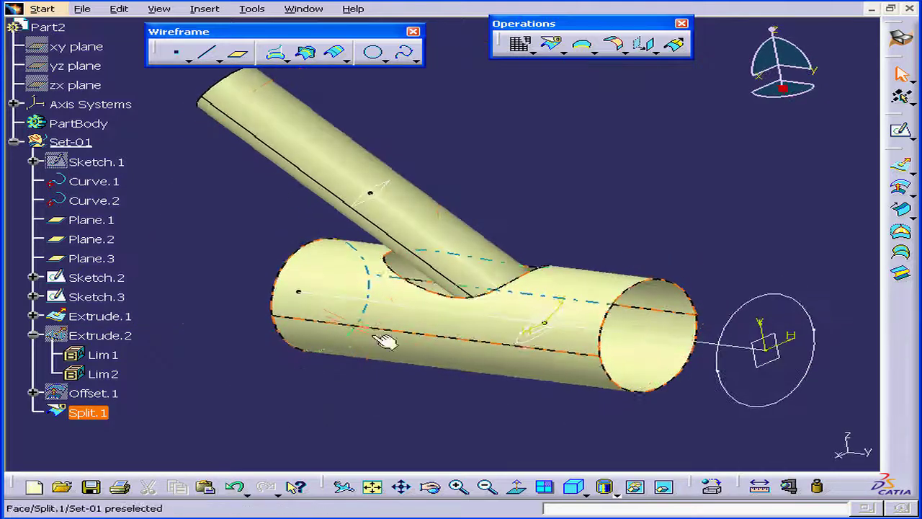
middle_click_drag(598, 312, 621, 333)
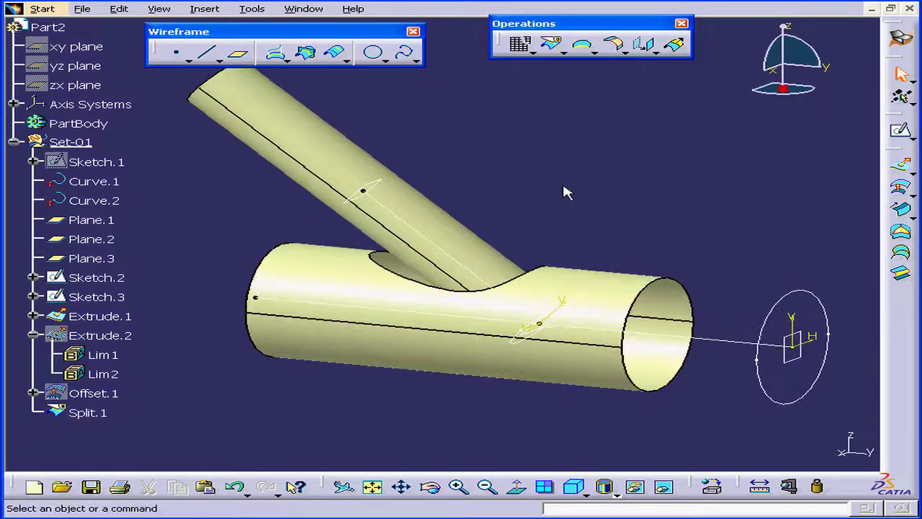
Step: Split Extrude.1 with Plane.2, keeping the other side, to create Split.2
left_click(554, 47)
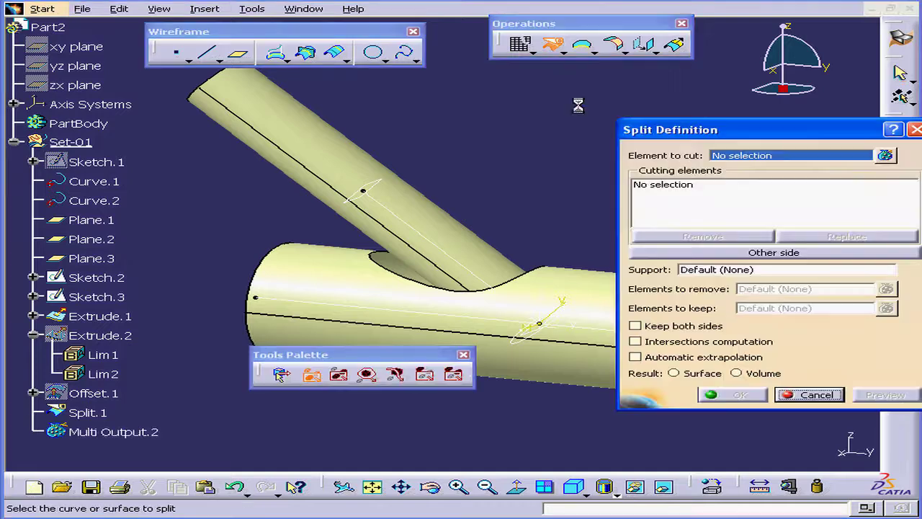
left_click(454, 240)
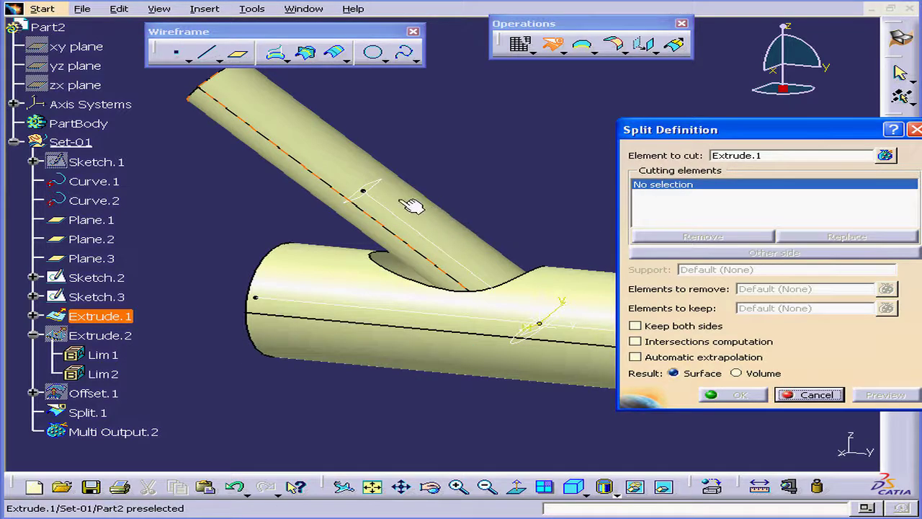
left_click(363, 189)
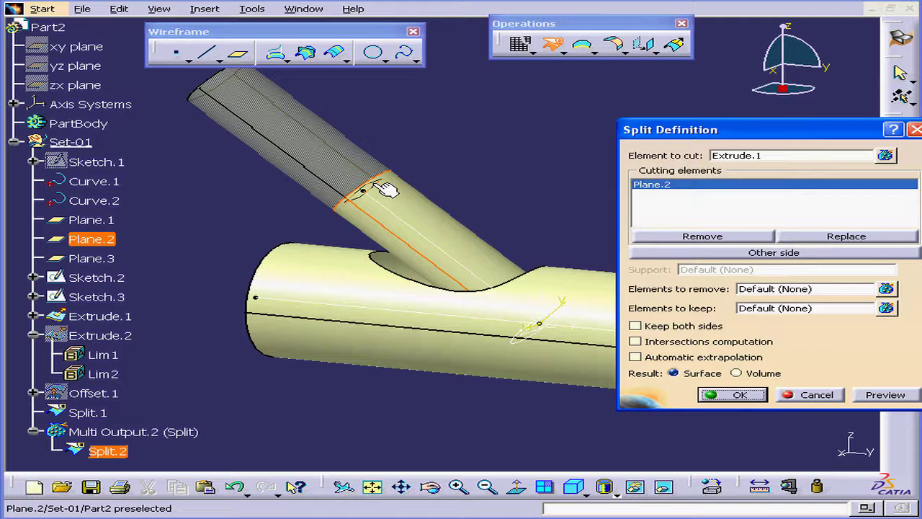
left_click(326, 153)
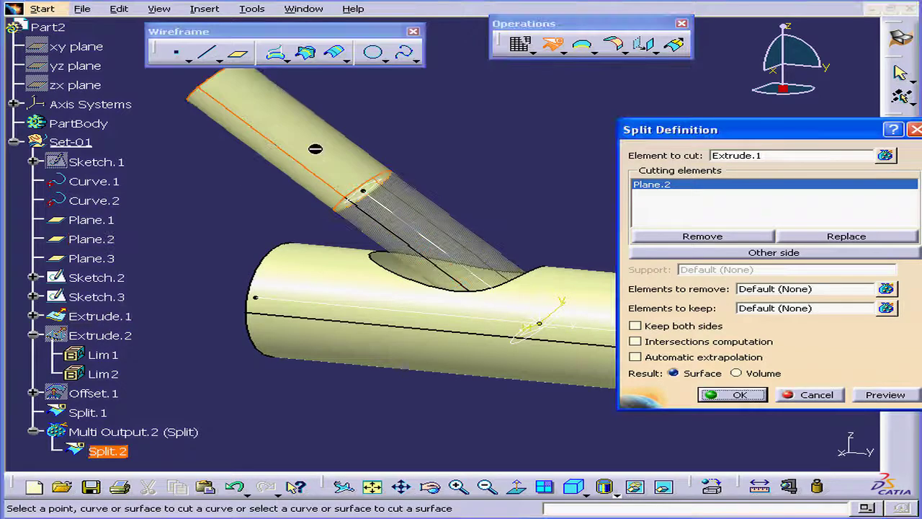
left_click(754, 395)
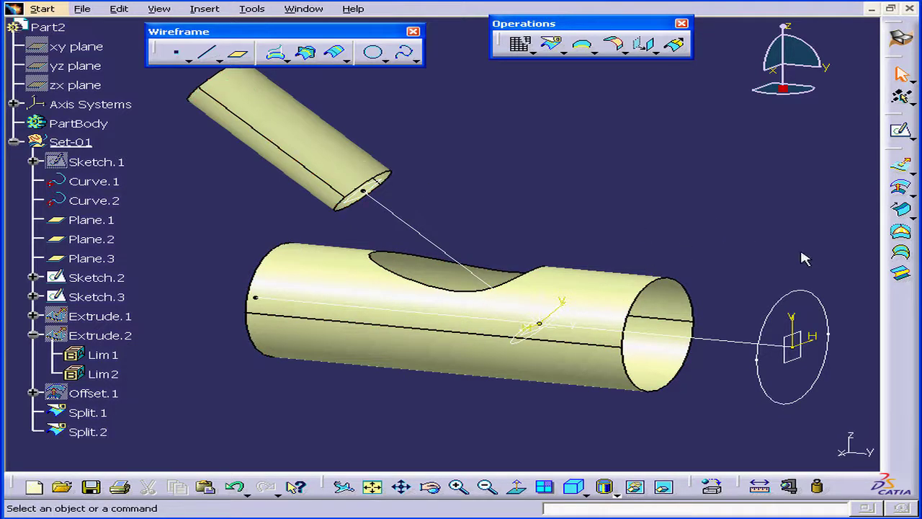
Step: Loft a multi-section surface from the angled tube's cut end to the main tube's hole edge
left_click(903, 254)
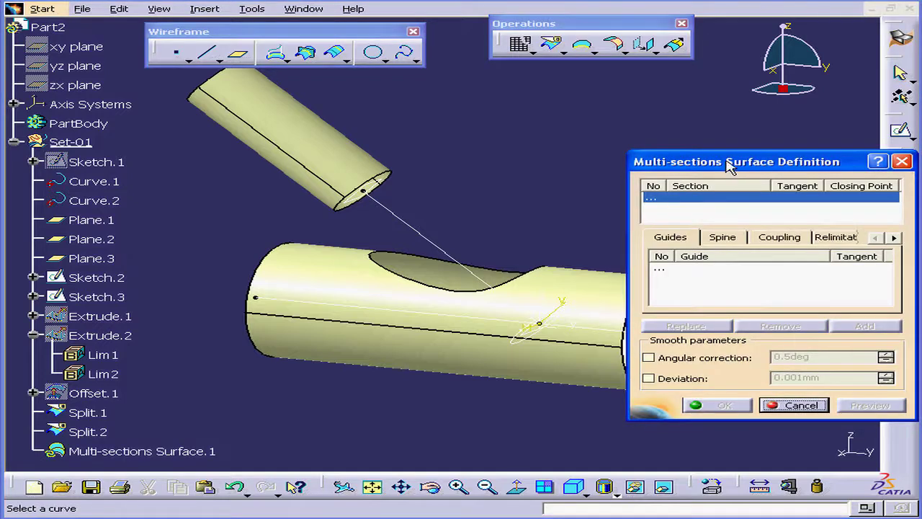
left_click_drag(729, 165, 682, 128)
middle_click_drag(510, 307, 414, 276)
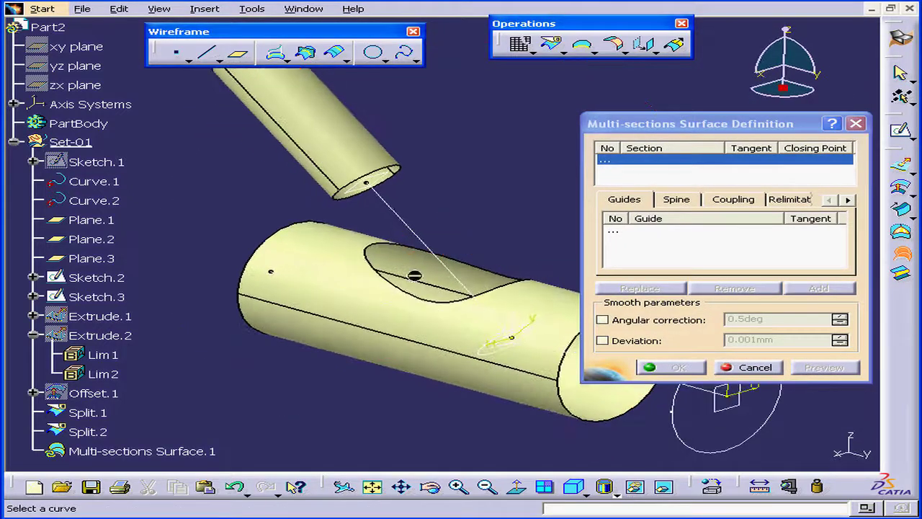
left_click(376, 182)
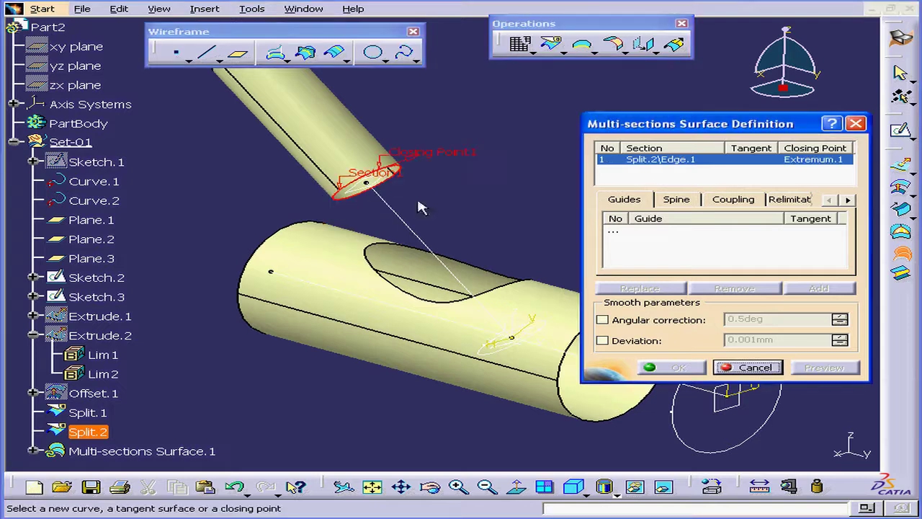
left_click(499, 292)
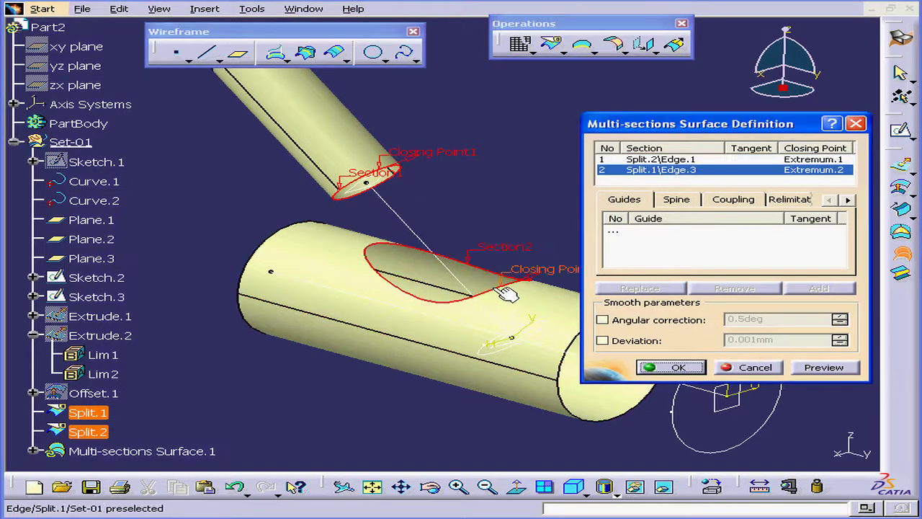
left_click(808, 367)
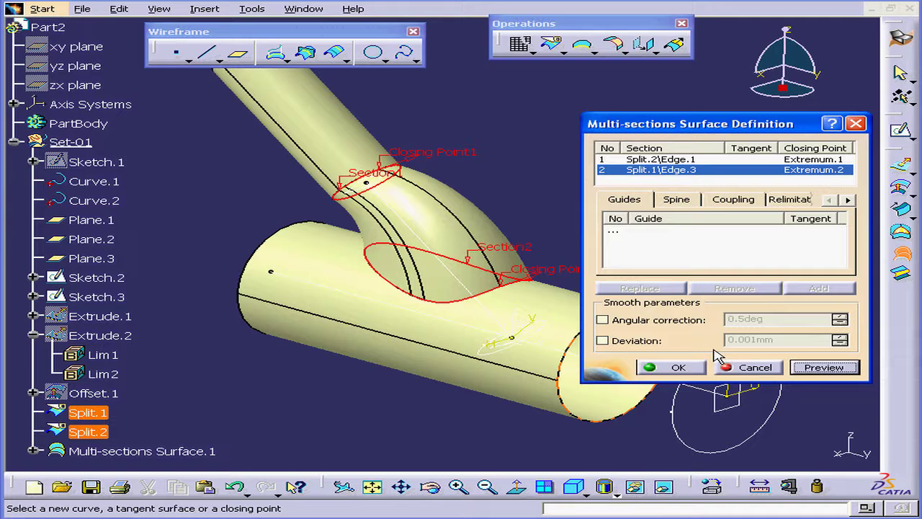
Step: Use Curve.2 as the spine and finish Multi-sections Surface.1
middle_click_drag(478, 302, 593, 215)
middle_click_drag(434, 243, 465, 246)
left_click(681, 206)
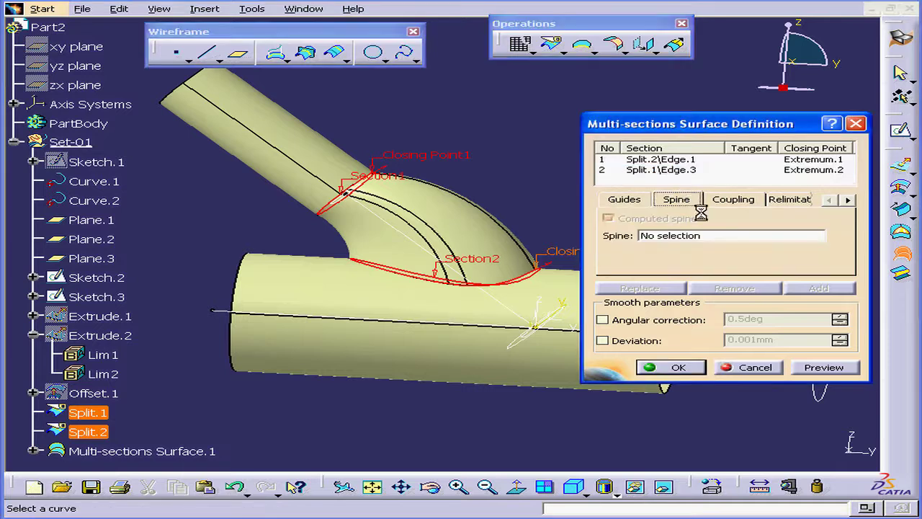
left_click(407, 234)
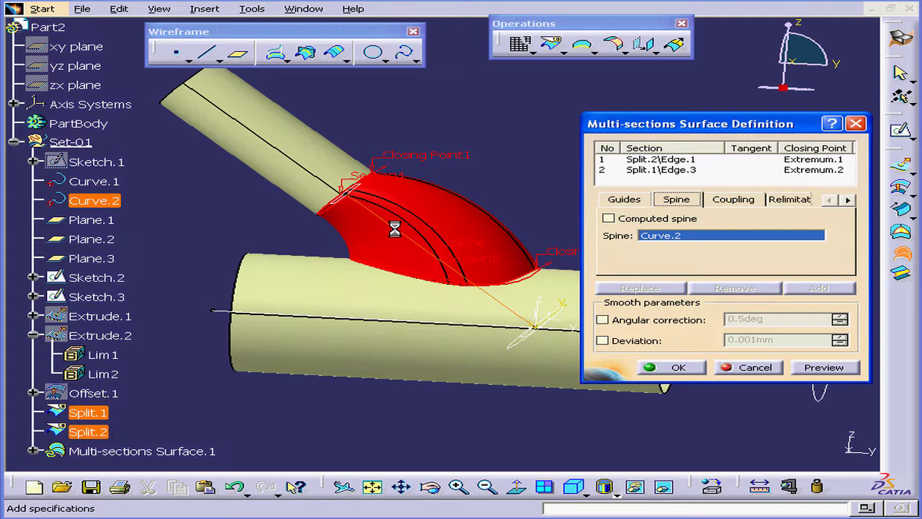
left_click(840, 368)
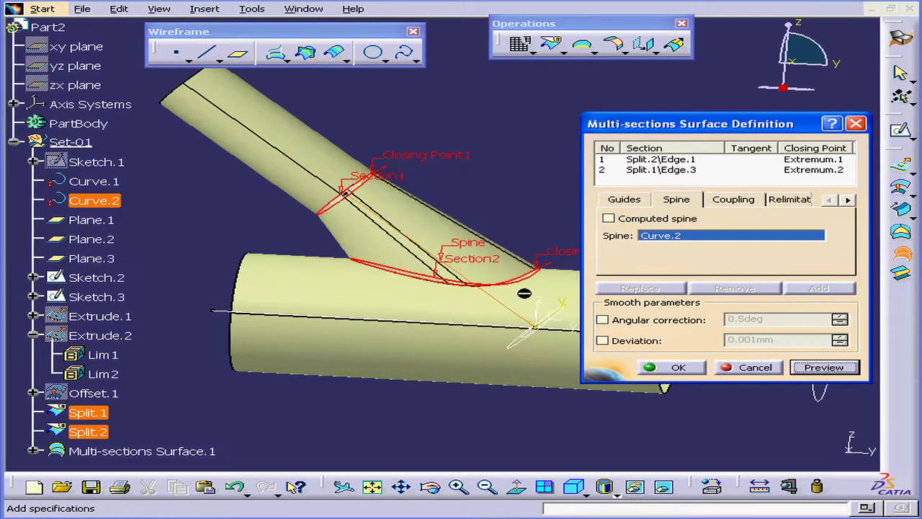
middle_click_drag(560, 293, 458, 326)
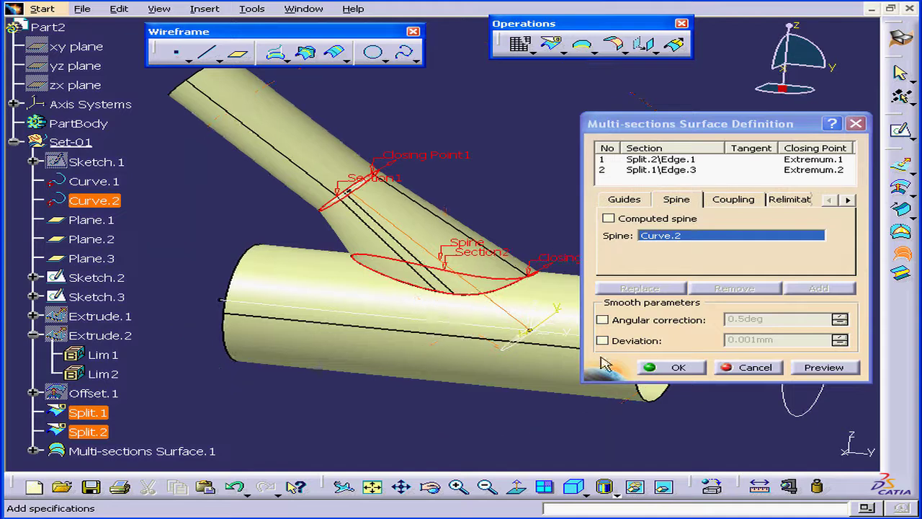
left_click(678, 368)
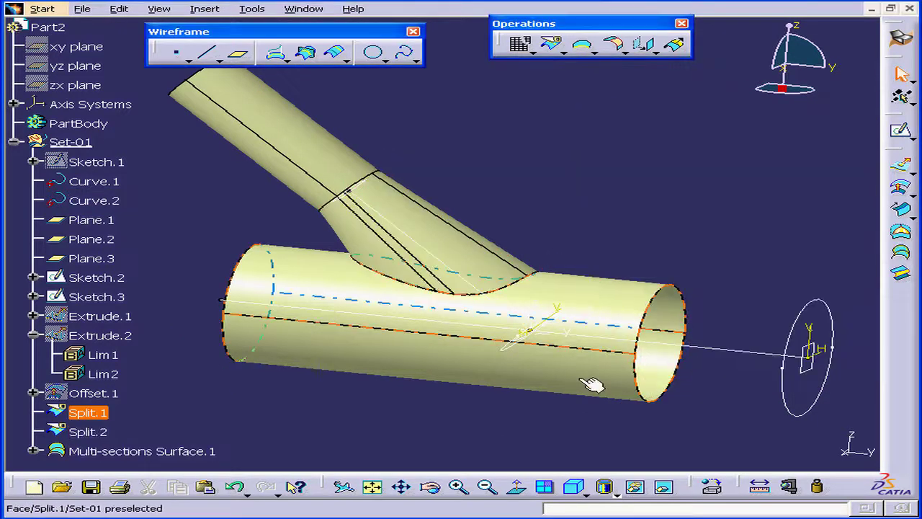
Step: Hide Multi-sections Surface.1 via Hide/Show and orbit to see the gap between the tubes
right_click(121, 452)
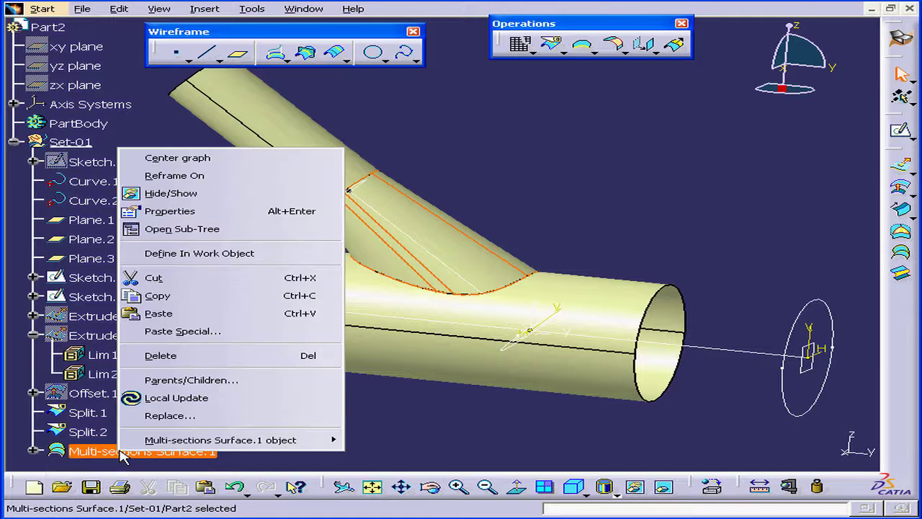
left_click(223, 195)
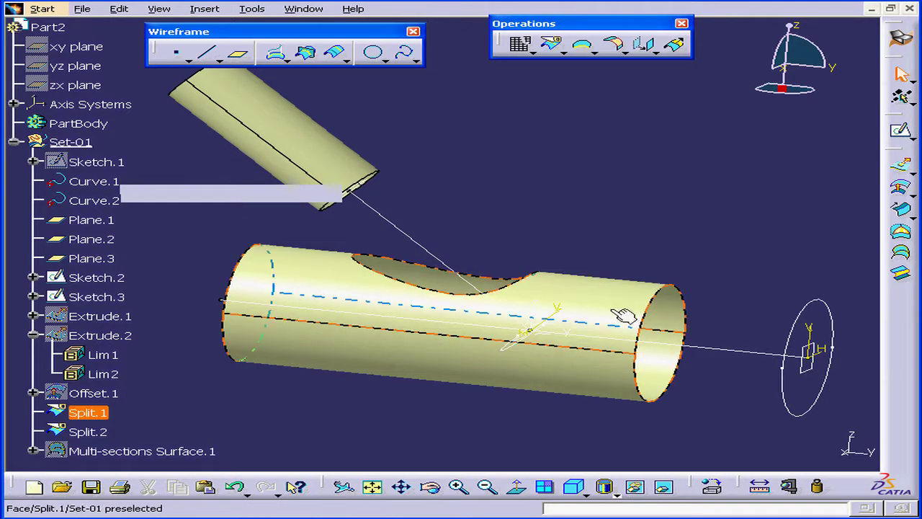
middle_click_drag(624, 315, 382, 317)
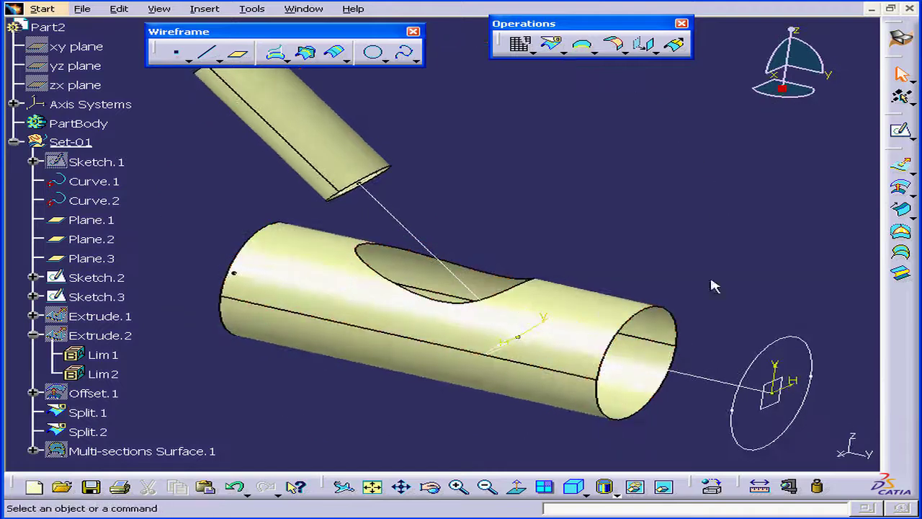
Step: Create Blend.1 from the angled tube's cut edge to the main tube's hole edge
left_click(904, 276)
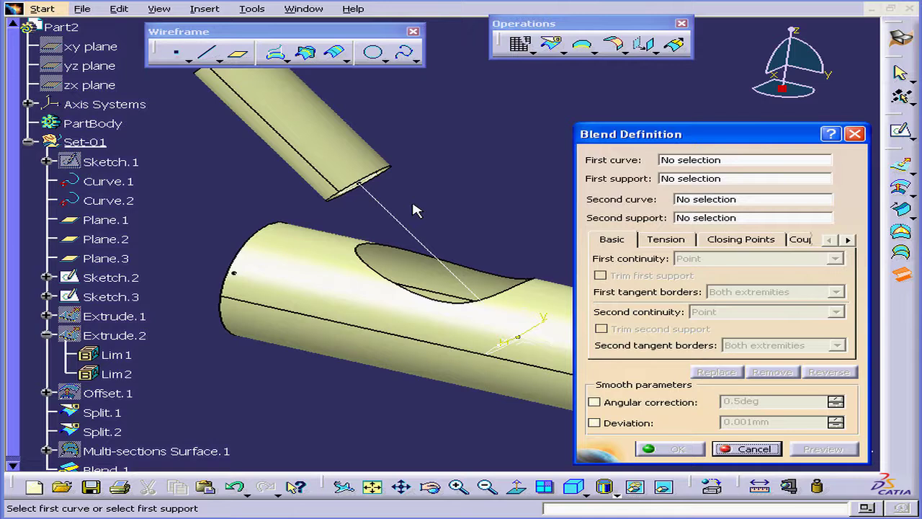
mouse_move(393, 177)
middle_mouse_down()
mouse_move(392, 186)
mouse_move(389, 175)
middle_mouse_up()
left_click(390, 175)
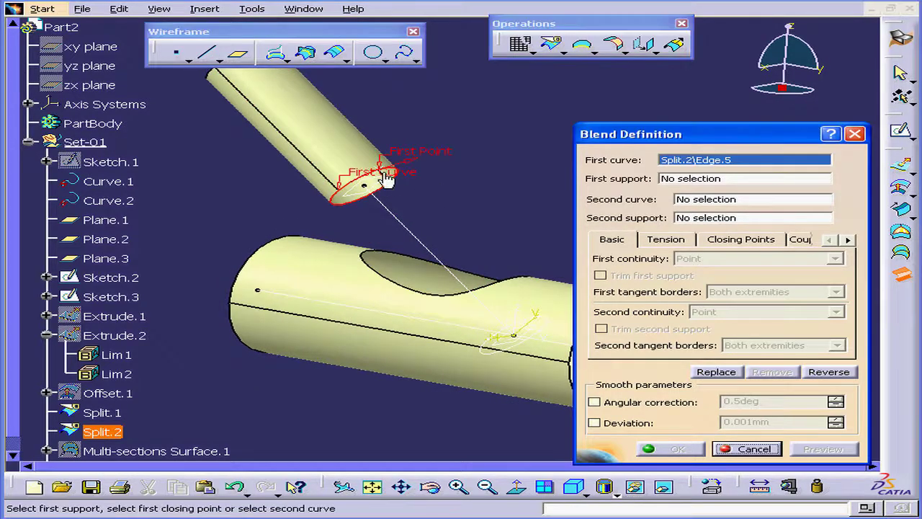
left_click(703, 200)
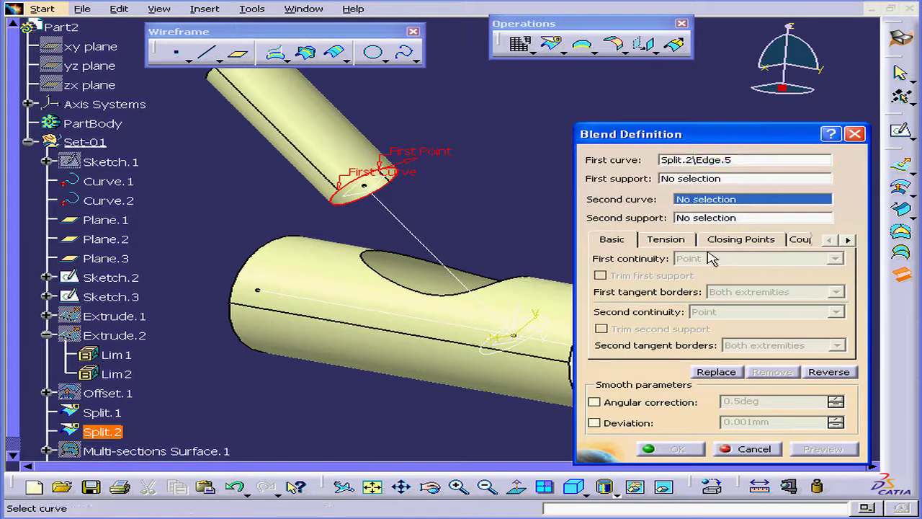
left_click(493, 285)
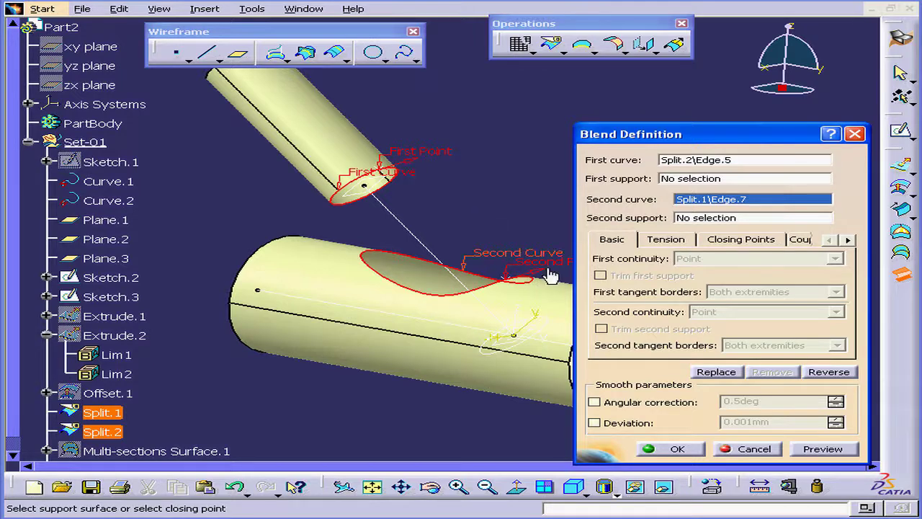
left_click(807, 449)
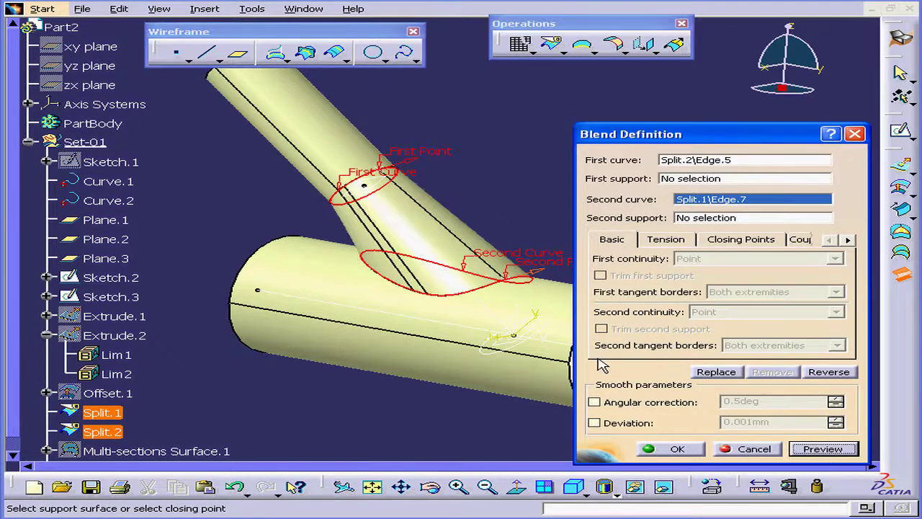
left_click(678, 449)
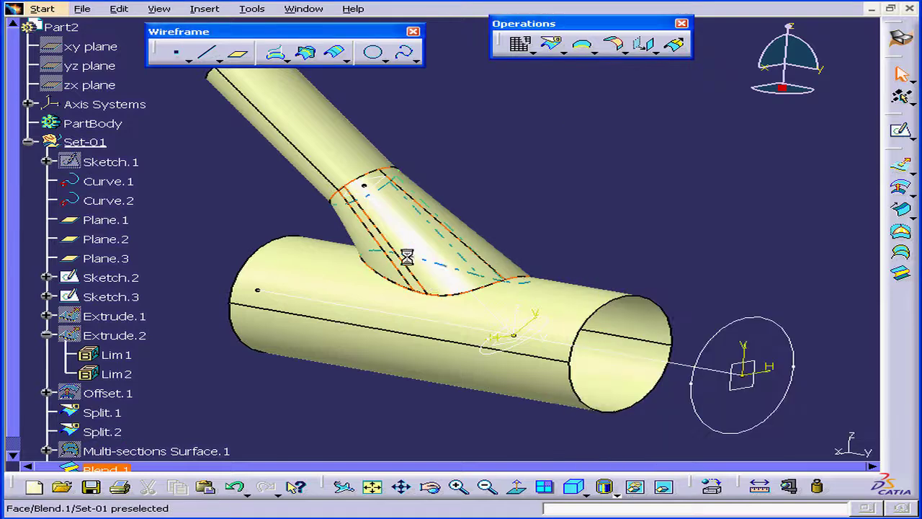
middle_click_drag(408, 256, 447, 257)
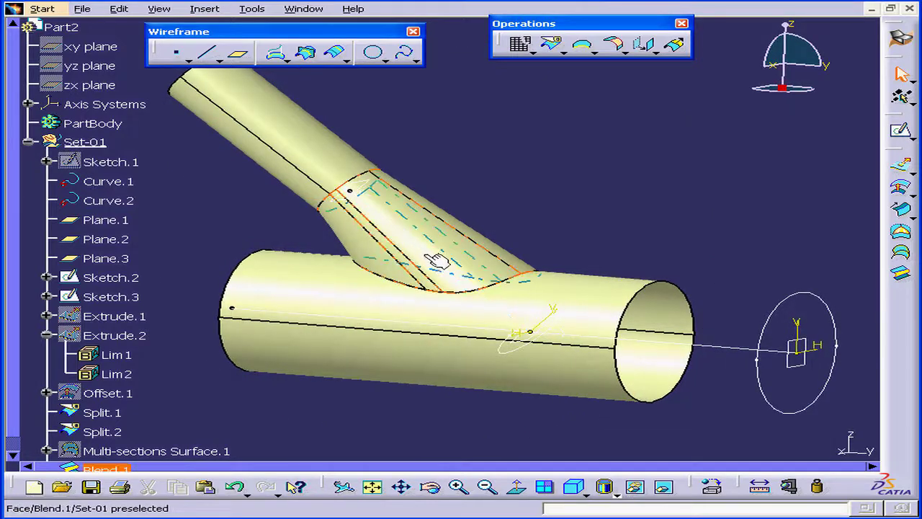